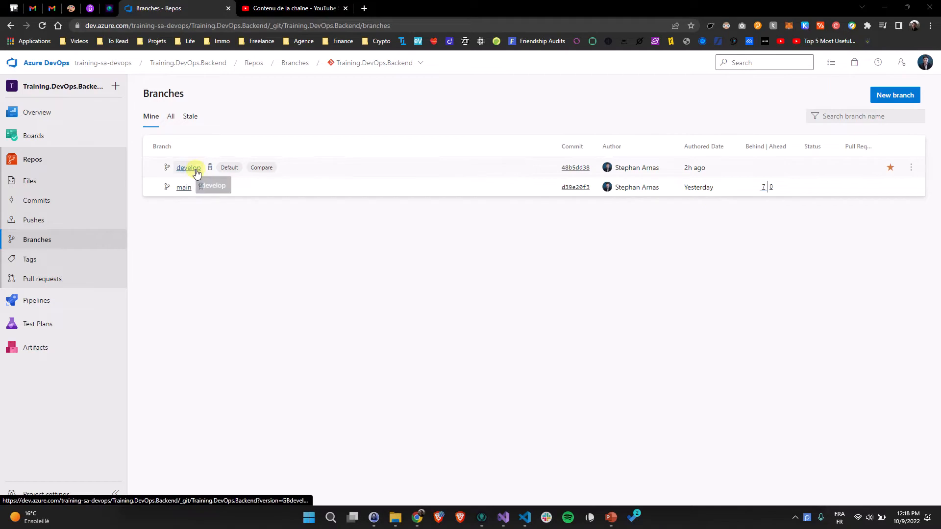
- Compare the main and develop branches, swapping the comparison direction to develop against main
left_click(192, 170)
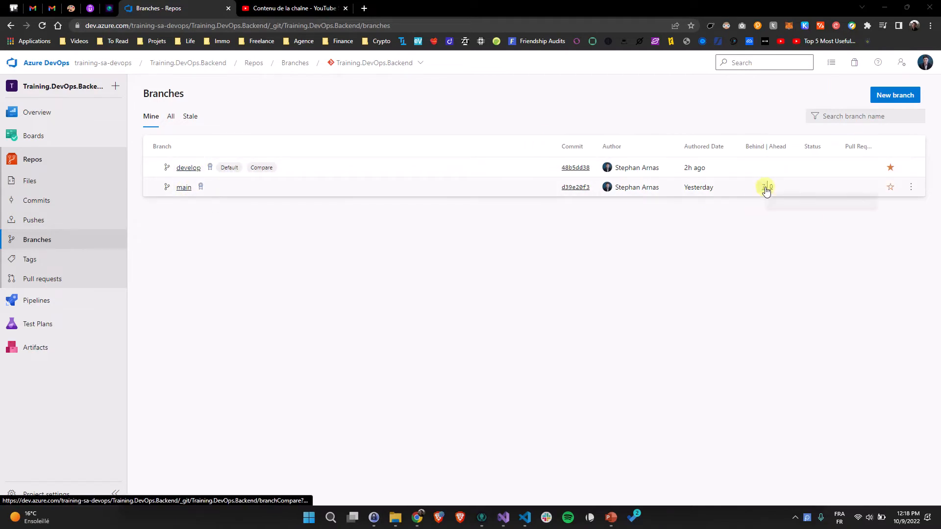
left_click(910, 188)
left_click(874, 295)
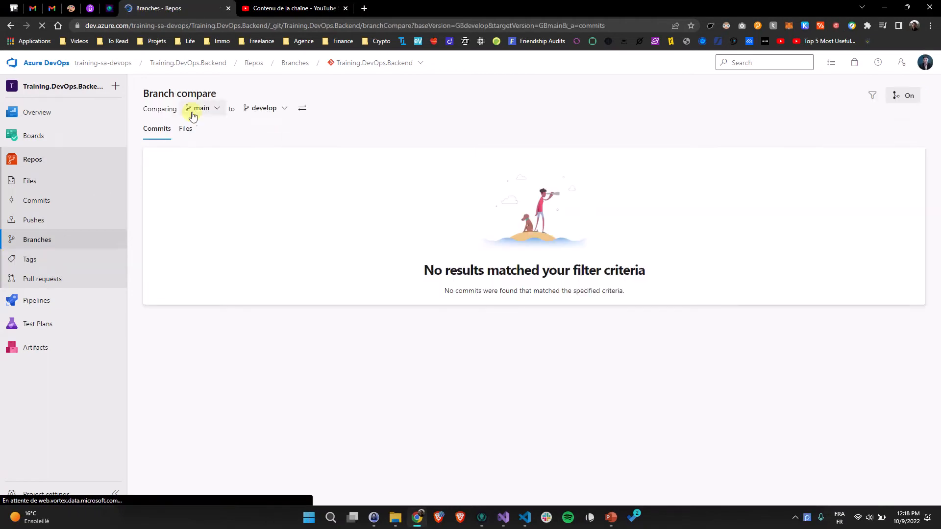
left_click(202, 108)
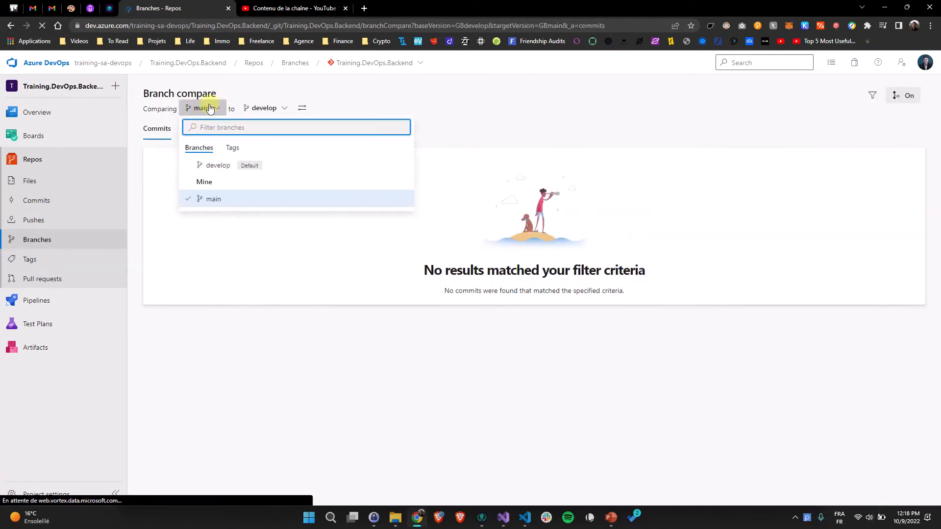
left_click(302, 108)
left_click(303, 108)
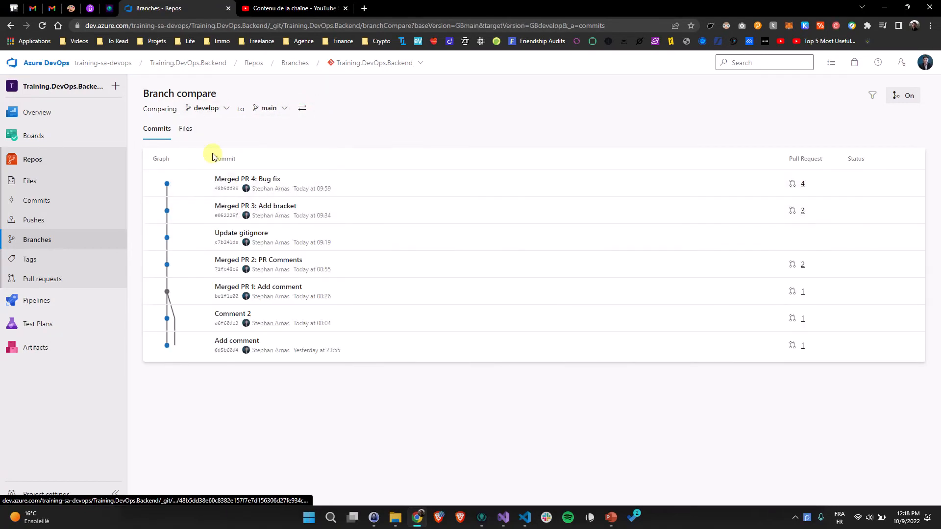
- Review the changed files between develop and main, including WeatherForecastController.cs, Program.cs and .gitignore
left_click(185, 128)
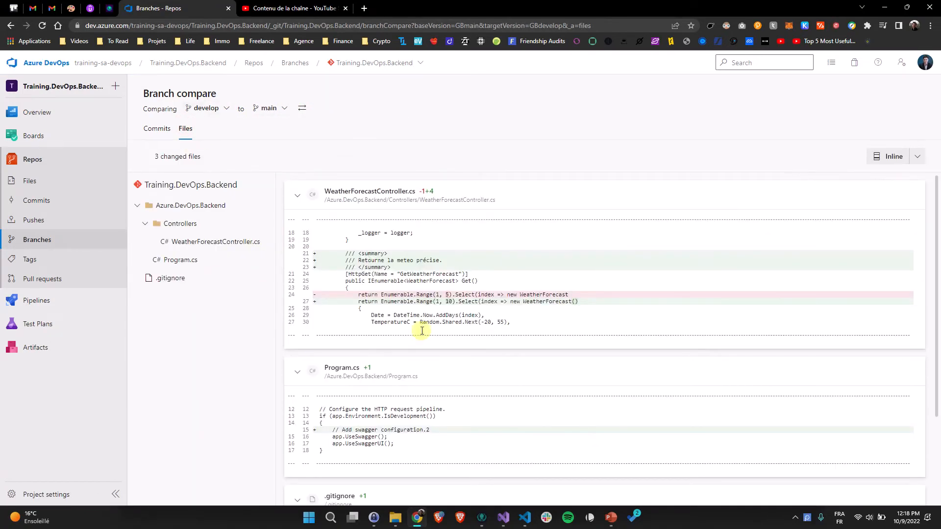
scroll(417, 294, "down", 3)
scroll(356, 463, "up", 3)
scroll(381, 245, "down", 3)
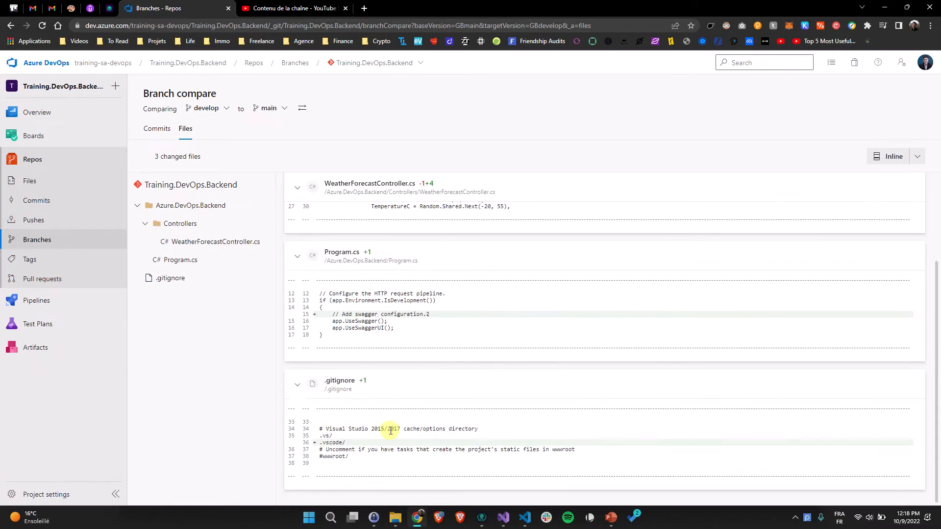
scroll(387, 431, "up", 3)
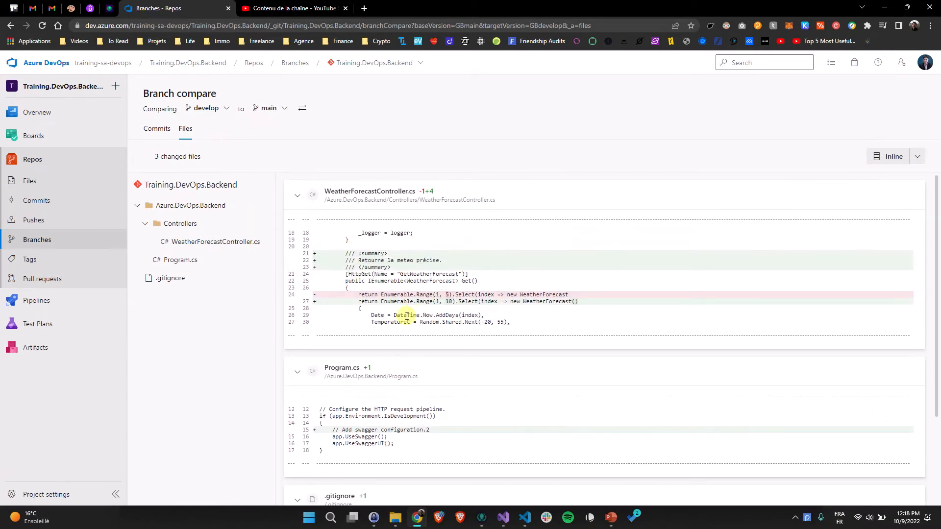
- Return to the branches list and create a new branch named release/v1-0 based on develop
left_click(37, 241)
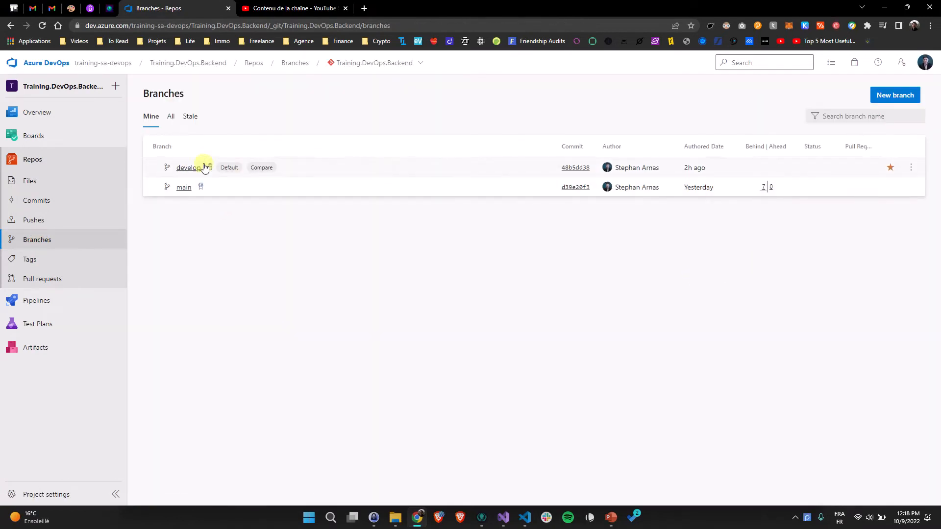
left_click(910, 167)
left_click(886, 187)
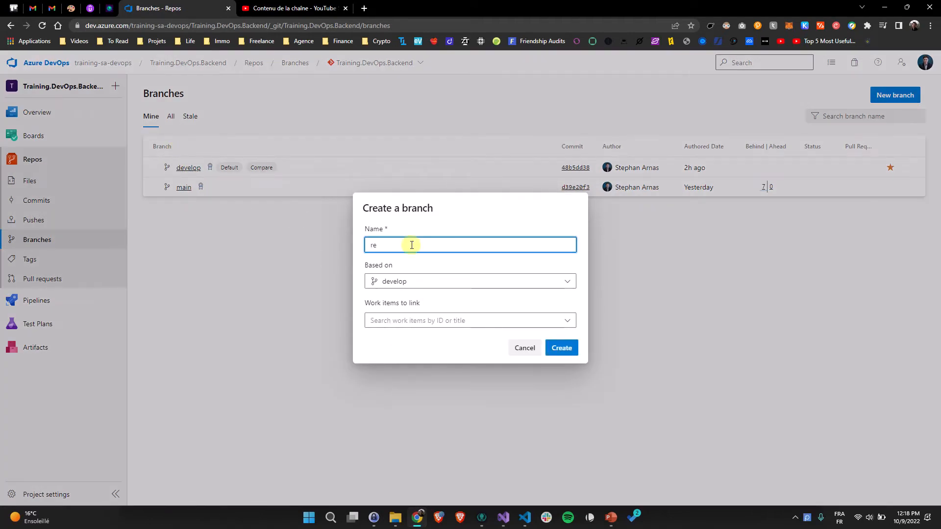
type("release/v1-0")
left_click(563, 346)
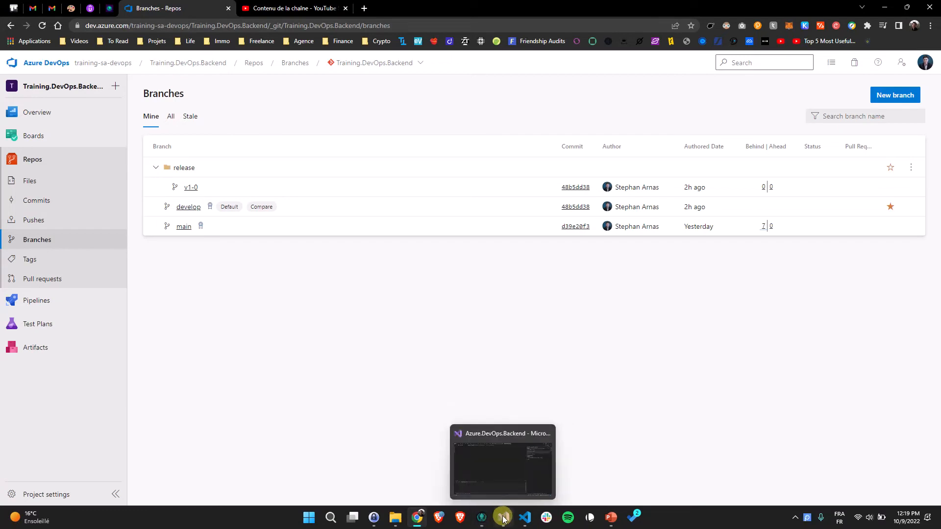
- Switch to GitKraken, fetch the origin remote and check out its release/v1-0 branch locally
left_click(482, 518)
right_click(32, 192)
left_click(52, 203)
double_click(45, 238)
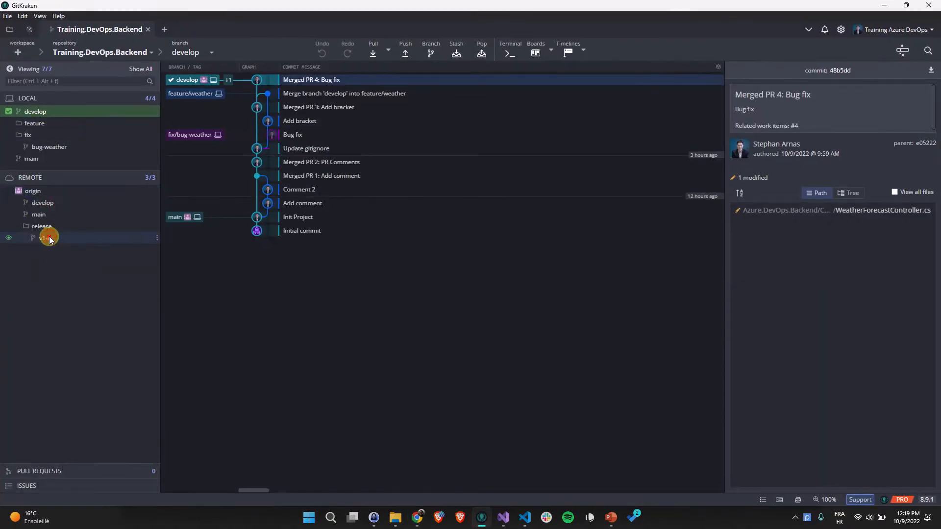
- In Visual Studio, add the comment "# je suis un commentaire" on line 2 of the Dockerfile and save it
left_click(503, 523)
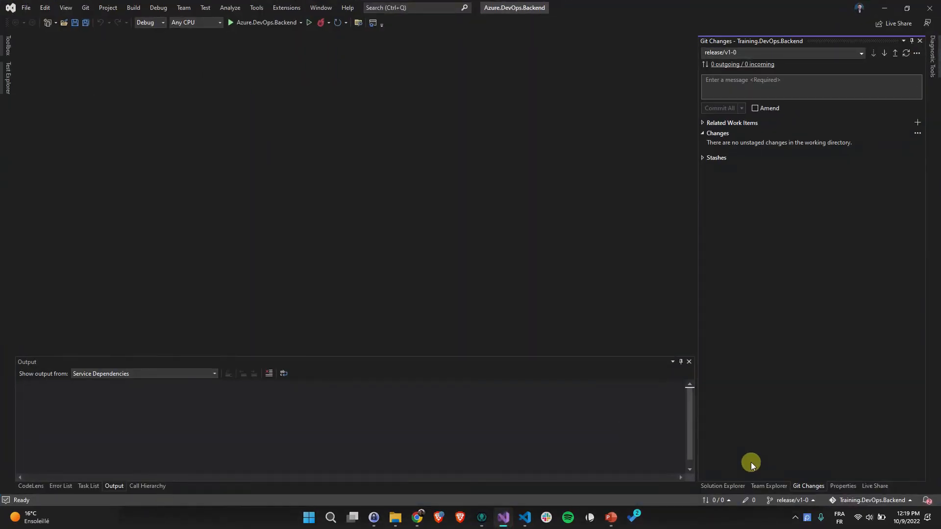
left_click(711, 486)
left_click(749, 143)
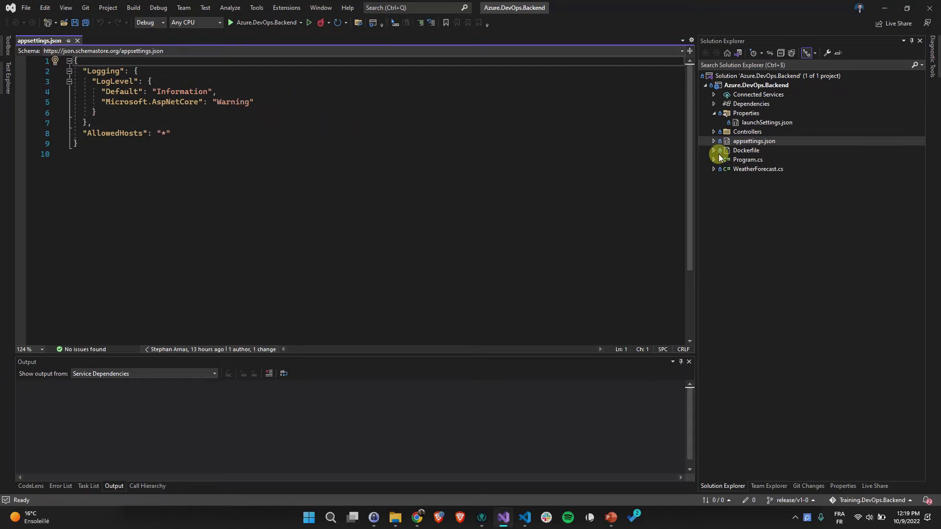
double_click(751, 151)
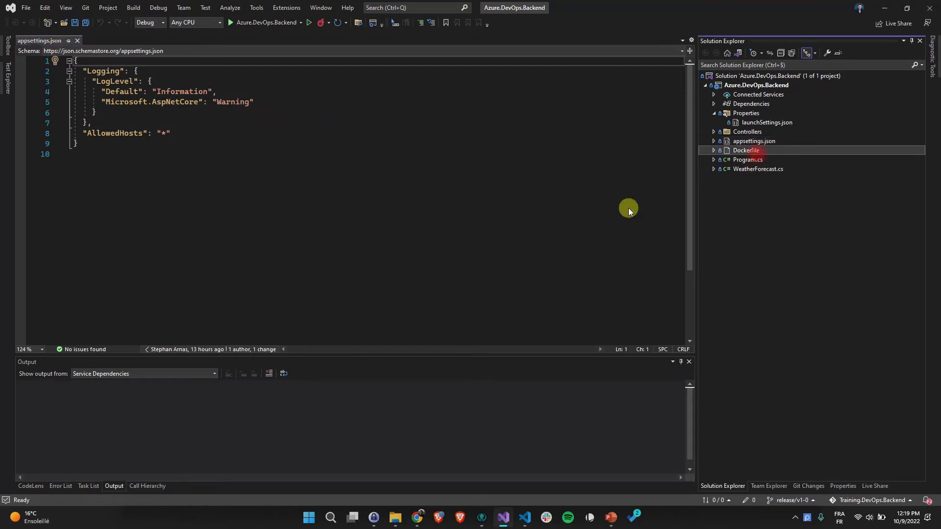
left_click(126, 61)
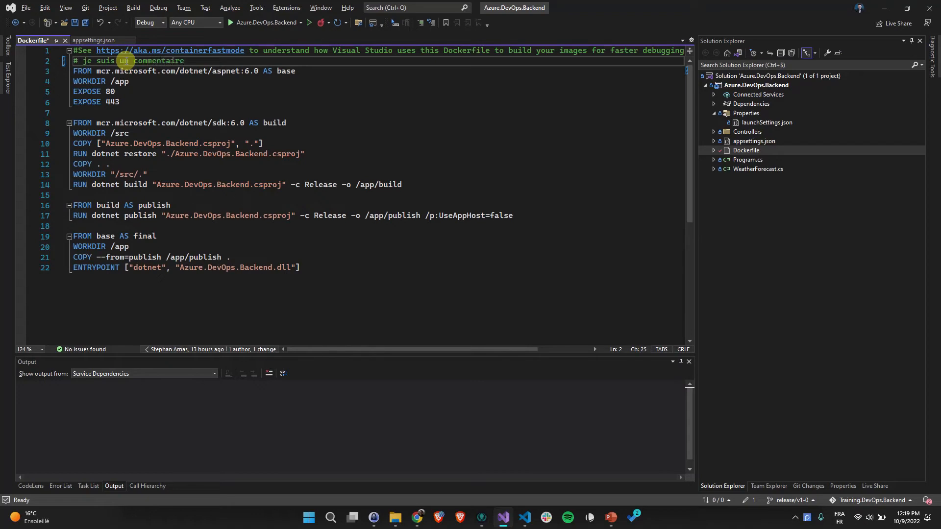
key("ctrl+s")
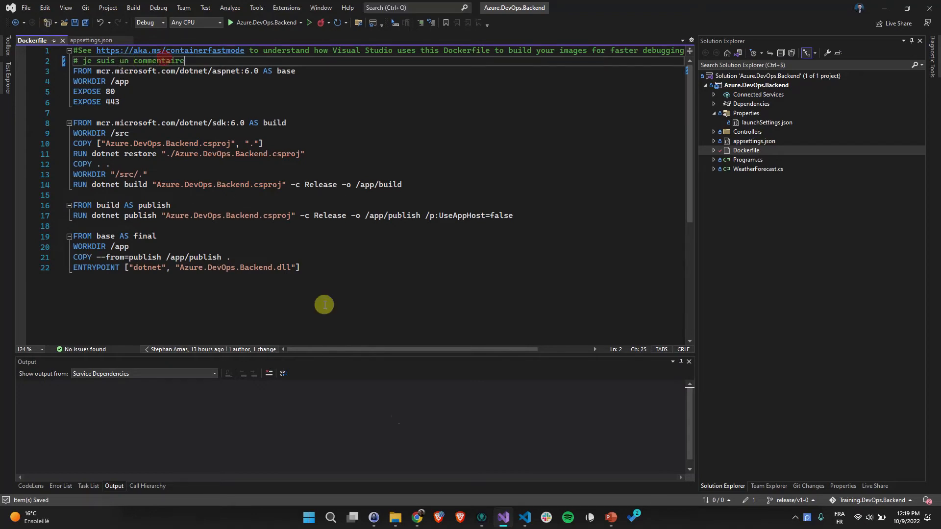
- In GitKraken, commit the Dockerfile change with the message "Update config" and push release/v1-0 to origin
left_click(482, 519)
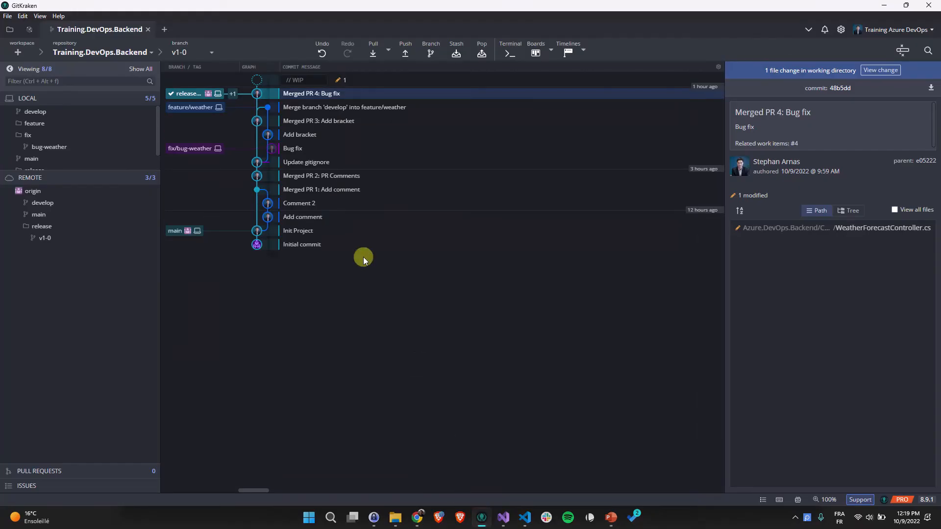
left_click(343, 82)
left_click(918, 106)
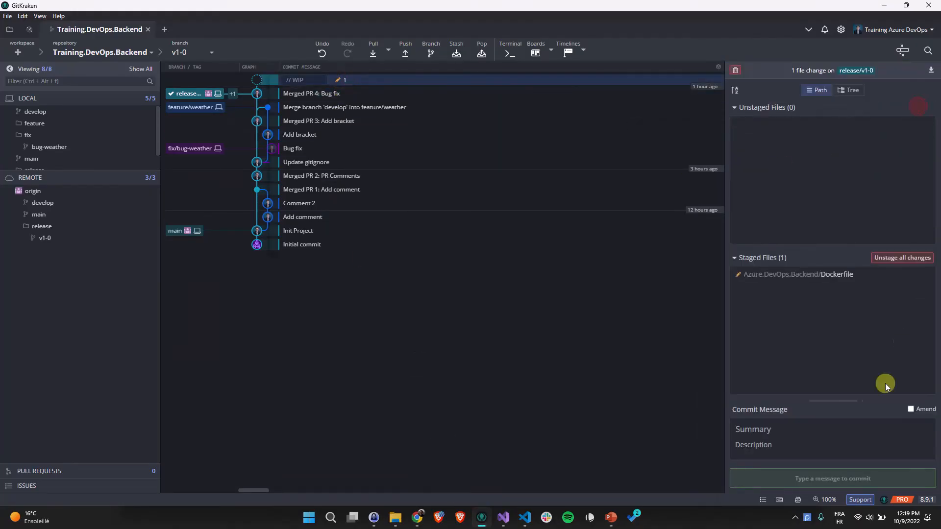
left_click(803, 427)
type("Update config")
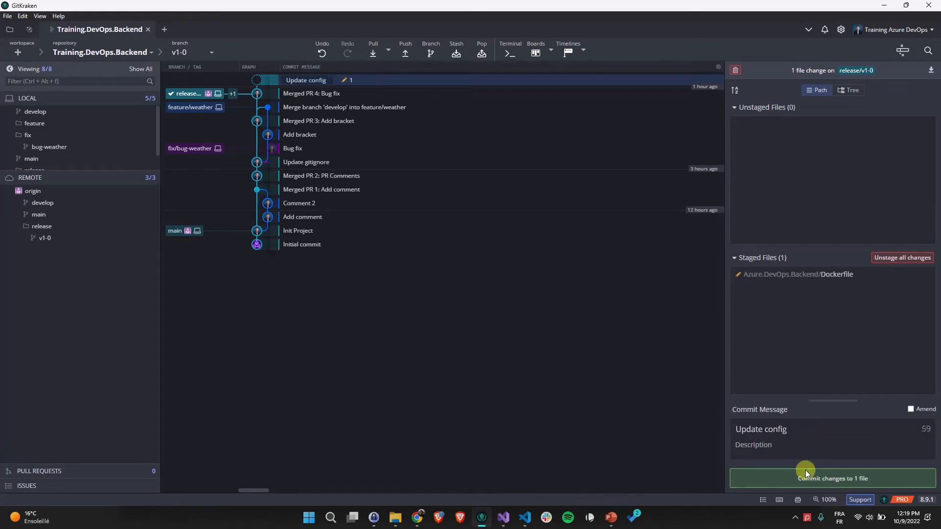
left_click(804, 470)
left_click(405, 51)
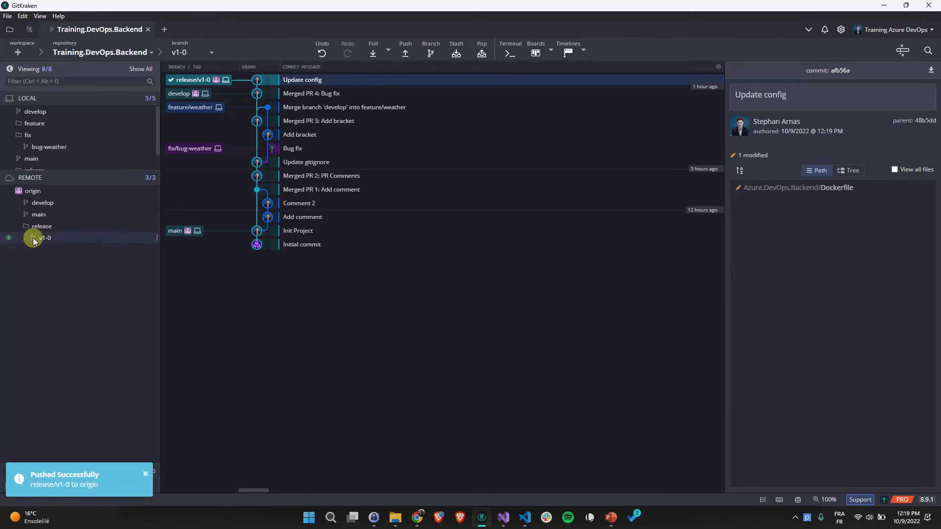
- Close the Dockerfile and appsettings.json in Visual Studio, and return to Azure DevOps to refresh the branches list
left_click(881, 6)
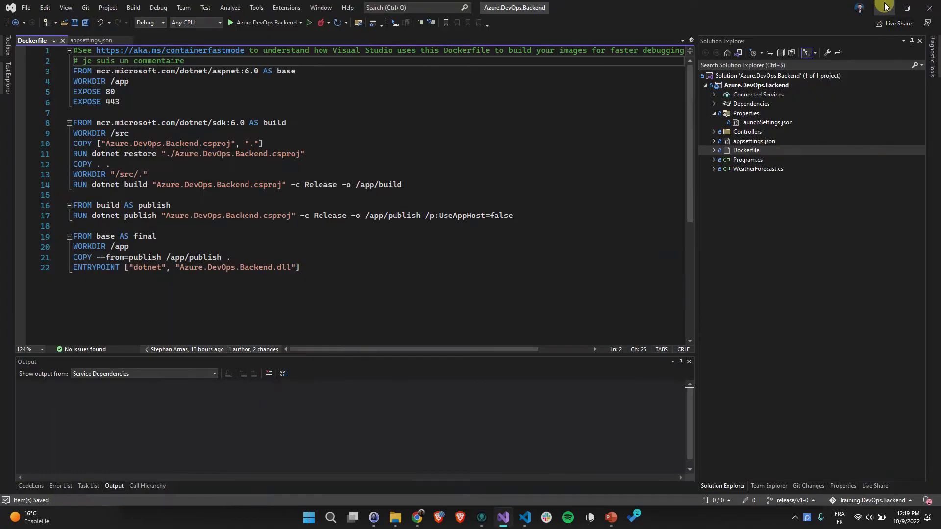
middle_click(34, 41)
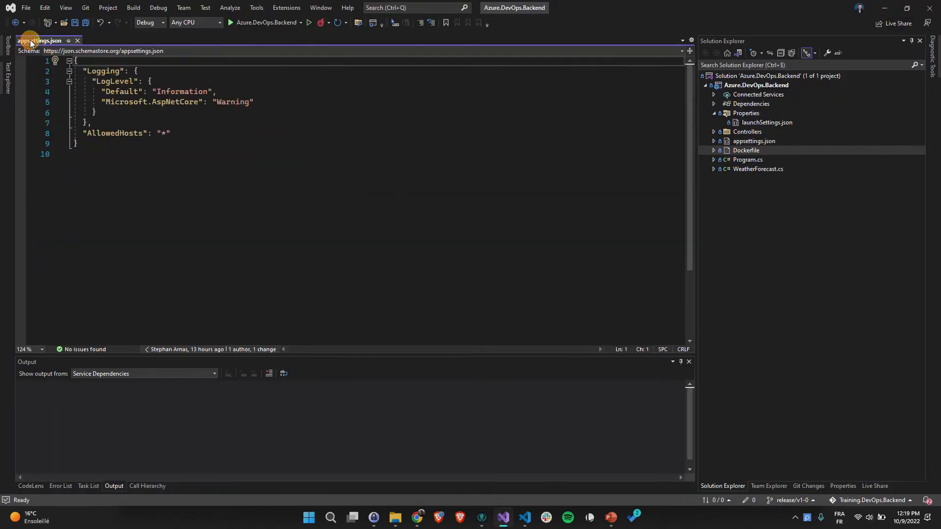
middle_click(28, 40)
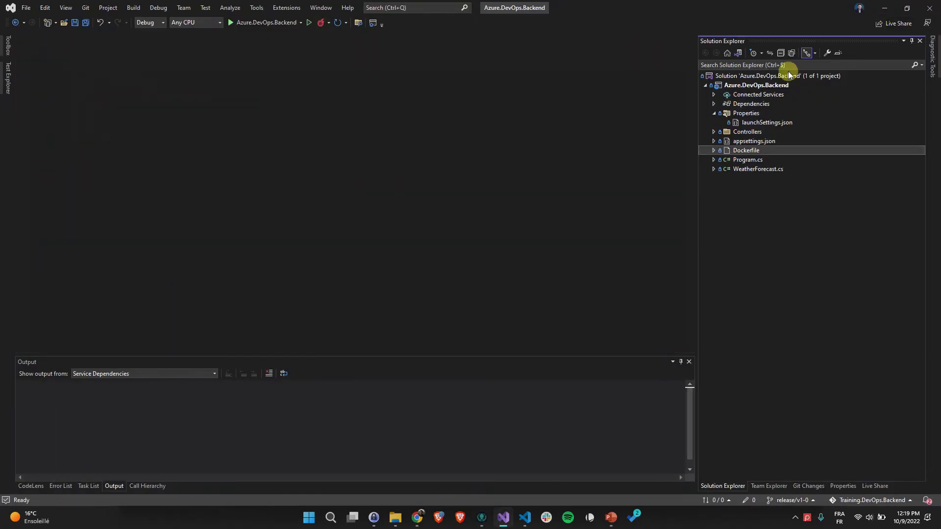
left_click(883, 6)
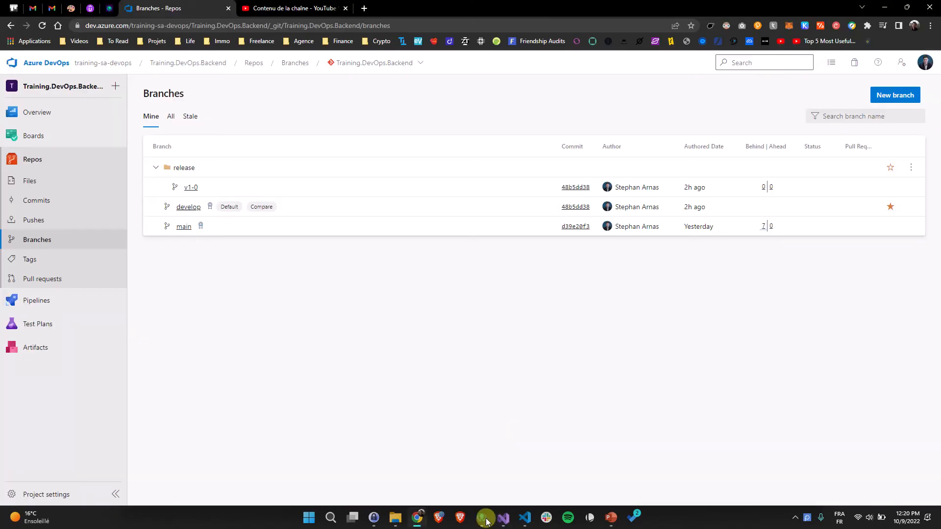
left_click(42, 26)
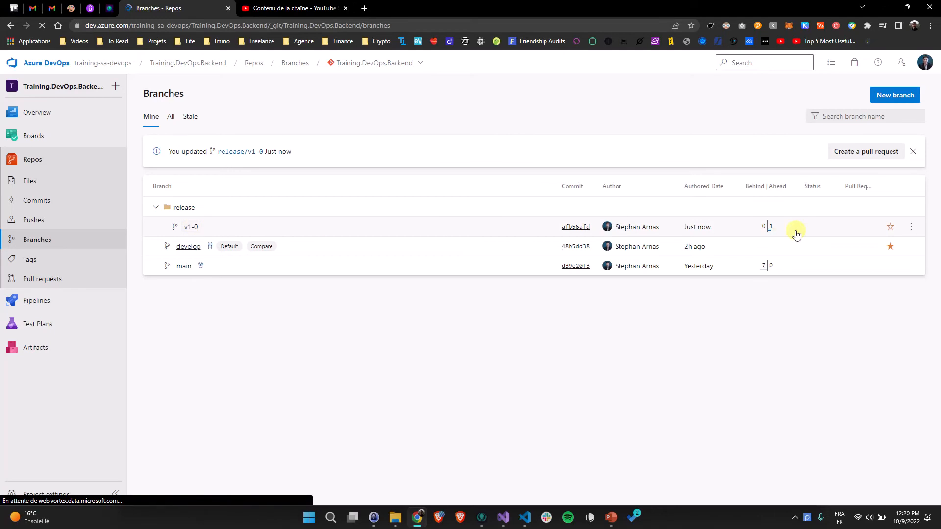
- Create a pull request from release/v1-0 into develop with the title and description "Update config"
left_click(35, 279)
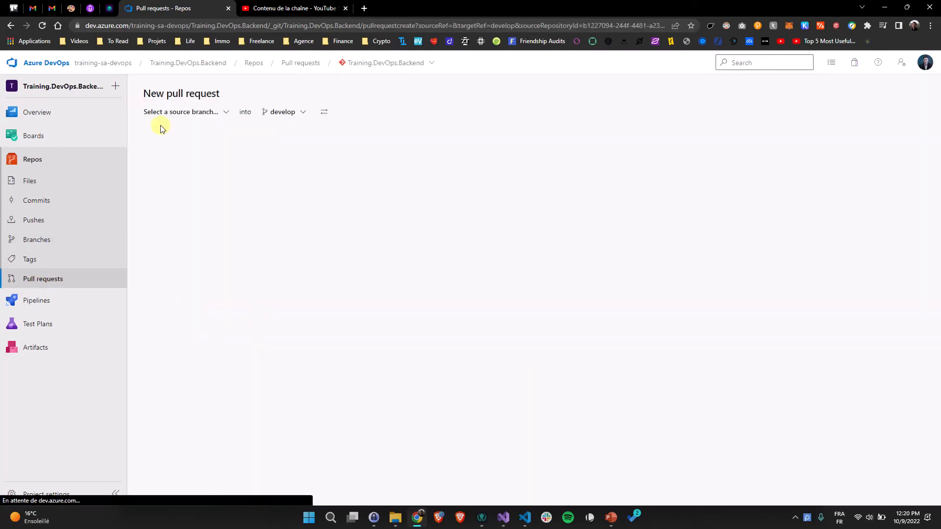
left_click(176, 112)
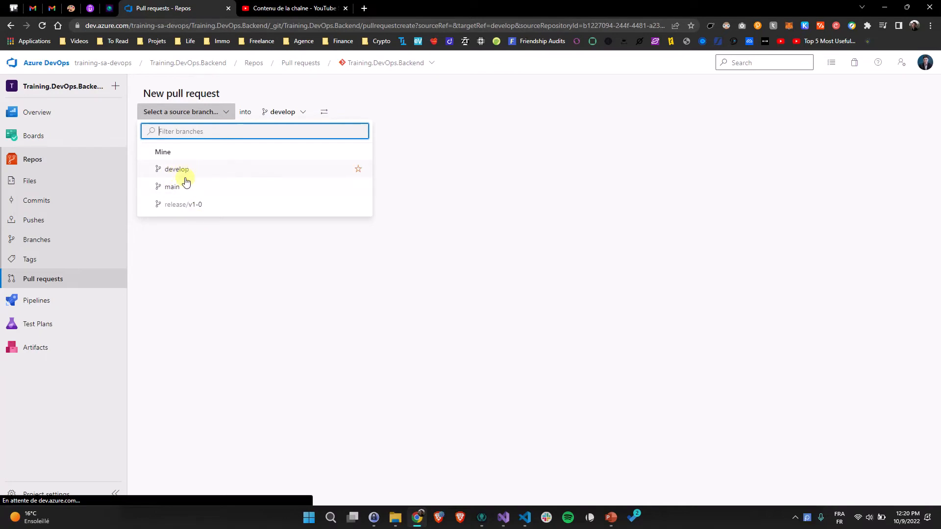
left_click(194, 205)
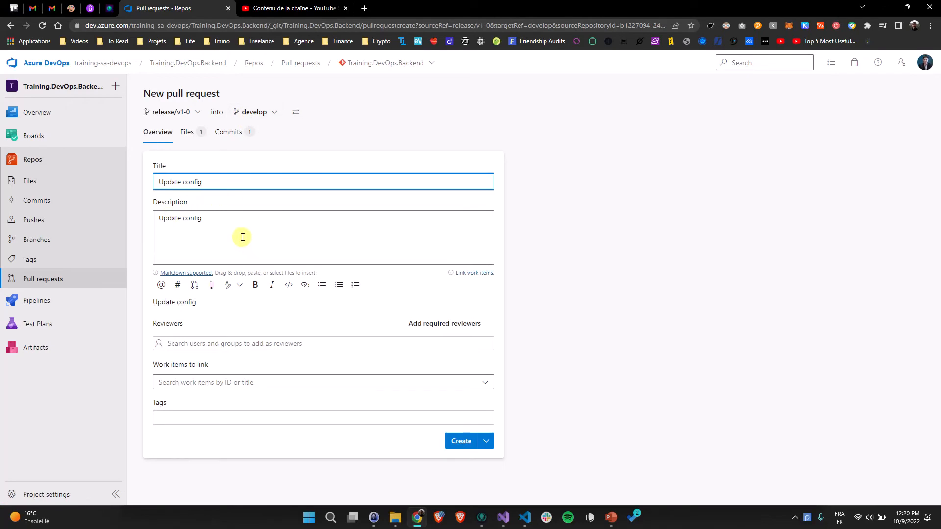
left_click(228, 231)
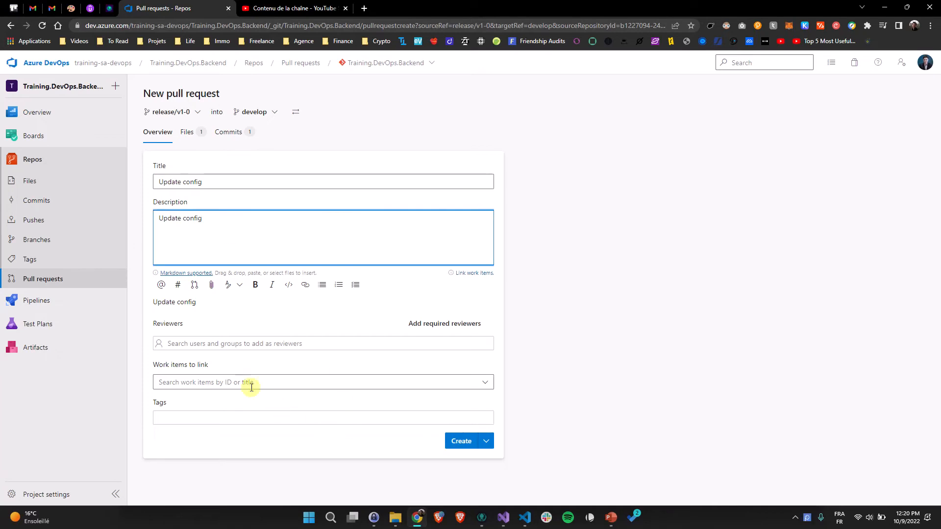
left_click(459, 442)
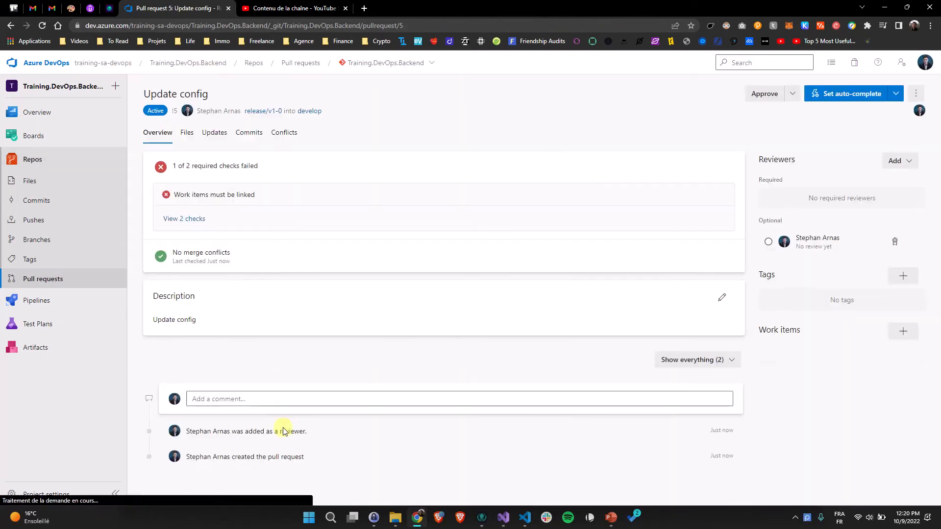
- On the Sprint 1 taskboard, move the "Merge" task from Done back to To Do
left_click(35, 137)
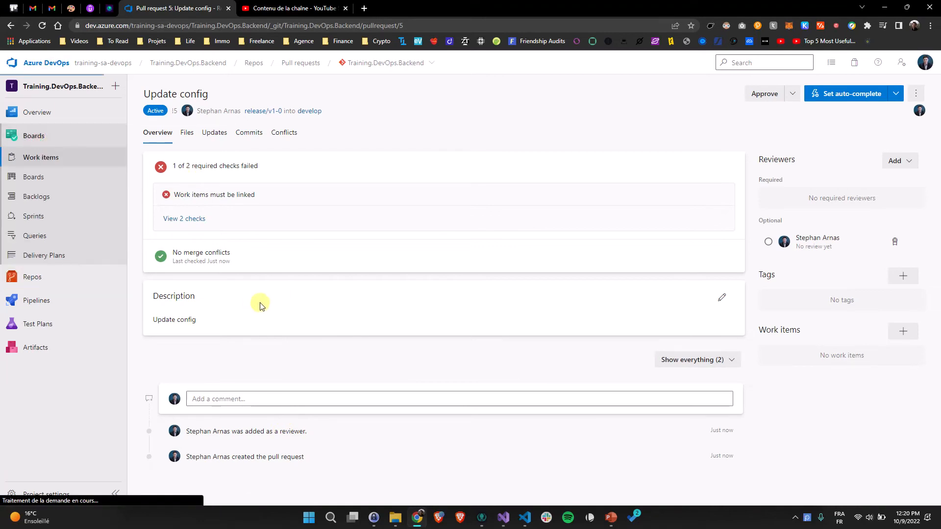
left_click(33, 217)
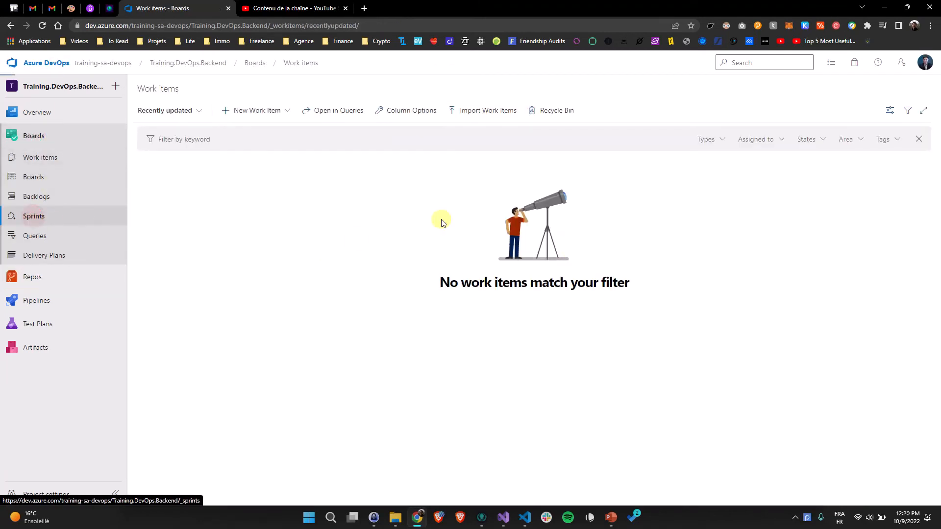
left_click_drag(847, 214, 258, 211)
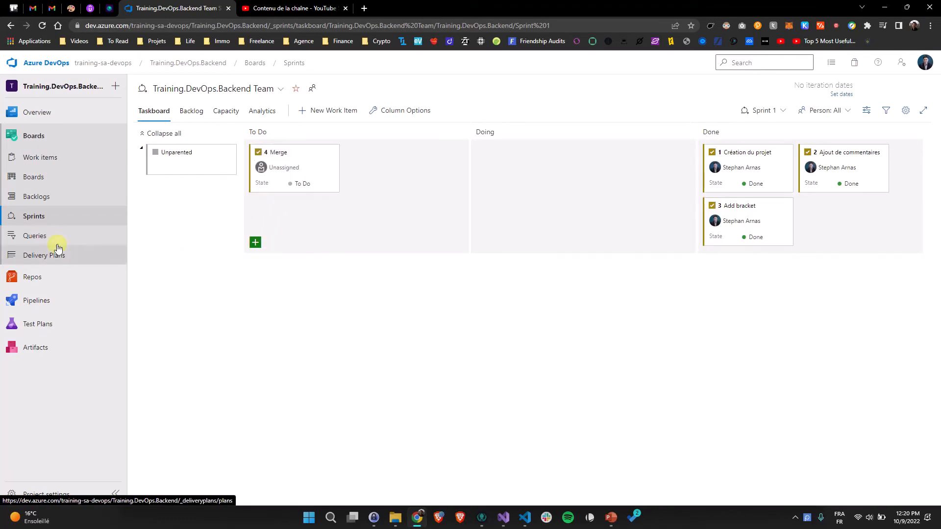
- Open the "Update config" pull request and link the "Merge" task to it as a work item
mouse_move(39, 278)
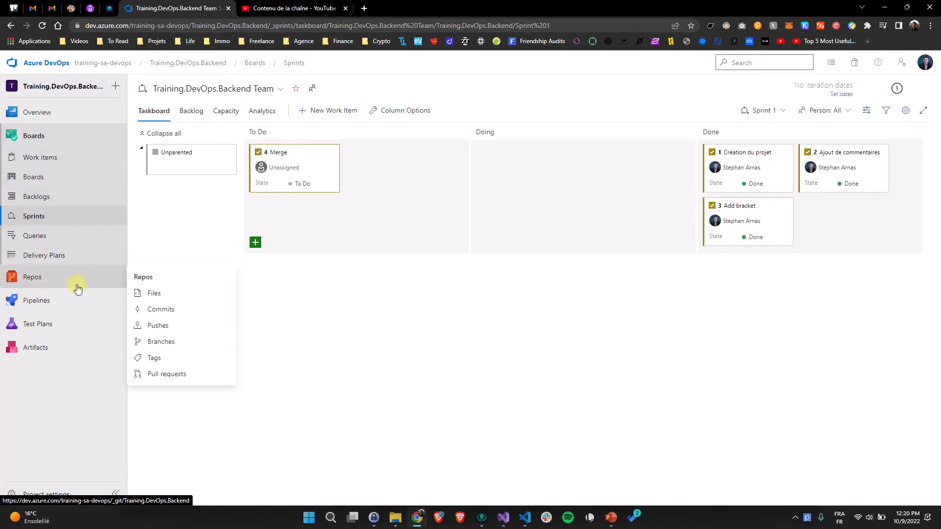
left_click(163, 376)
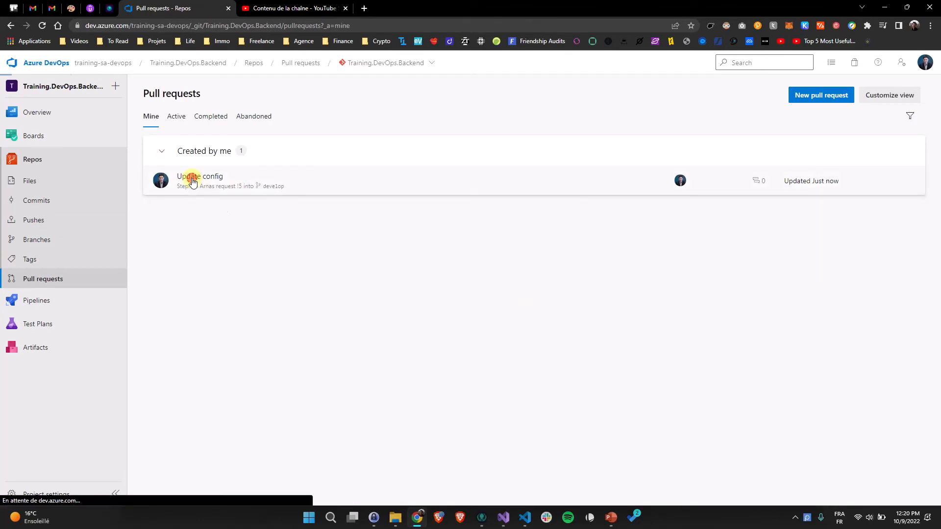
left_click(904, 331)
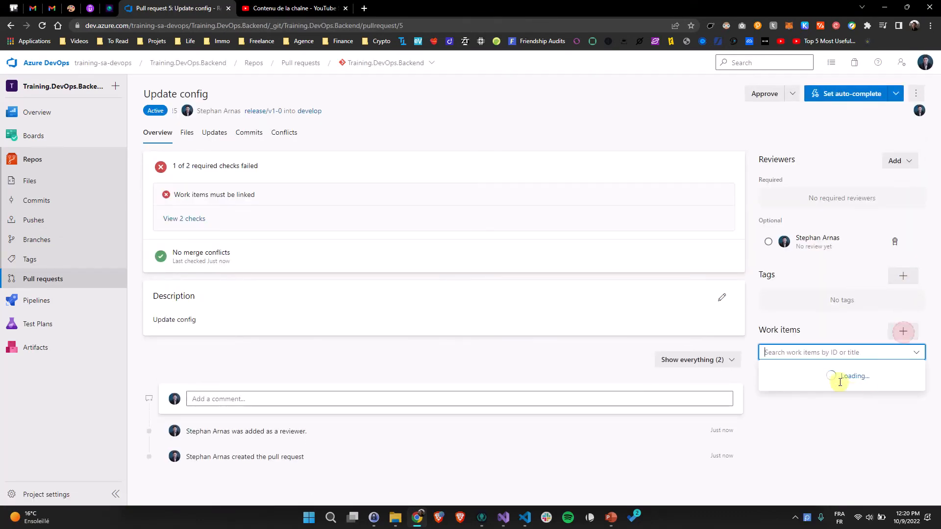
left_click(794, 378)
left_click(203, 324)
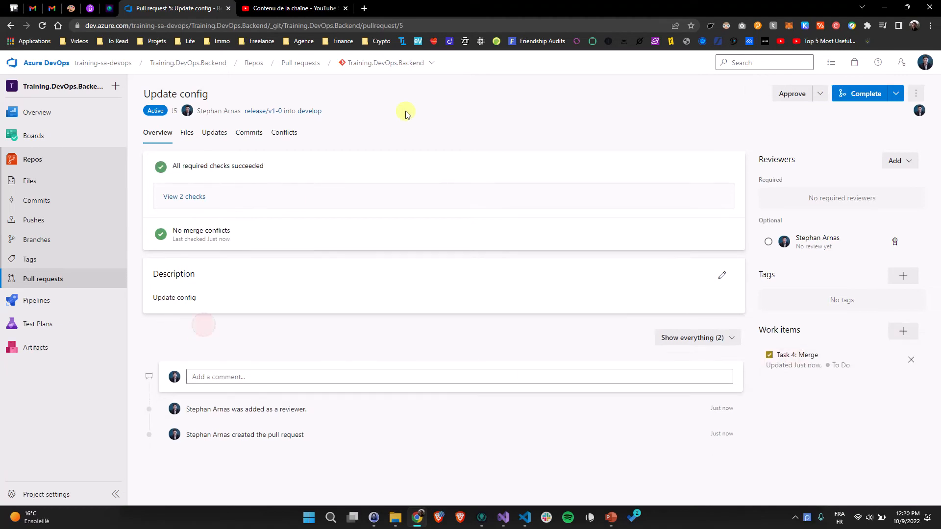
- Approve the pull request and complete it as a squash commit, completing associated work items but without deleting release/v1-0
left_click(792, 93)
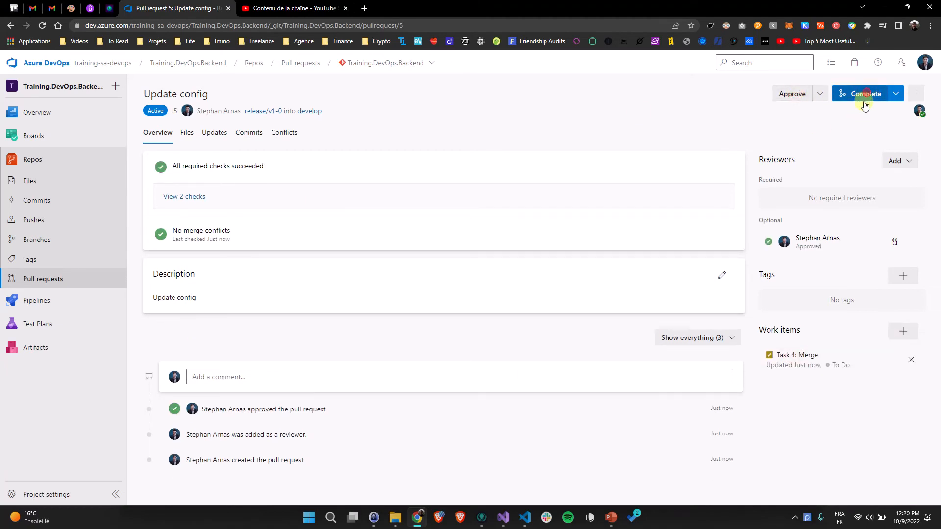
left_click(864, 96)
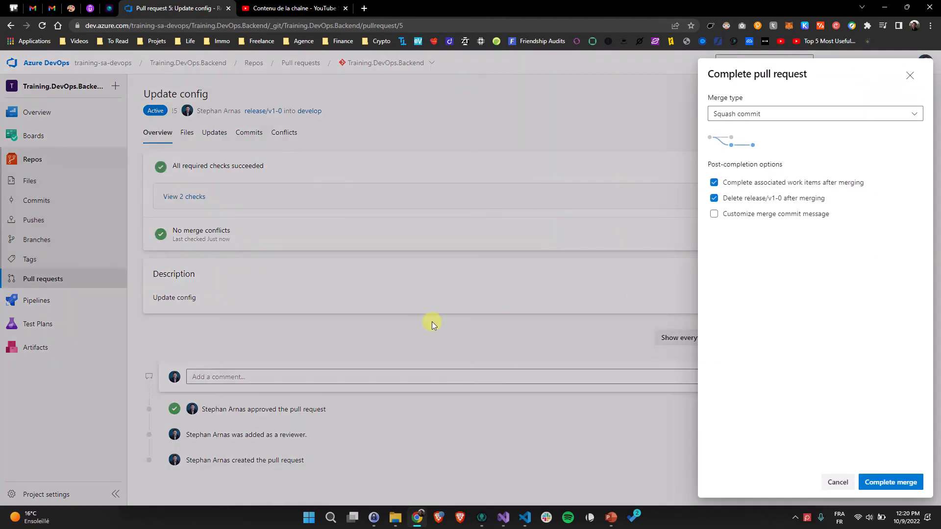
left_click(748, 114)
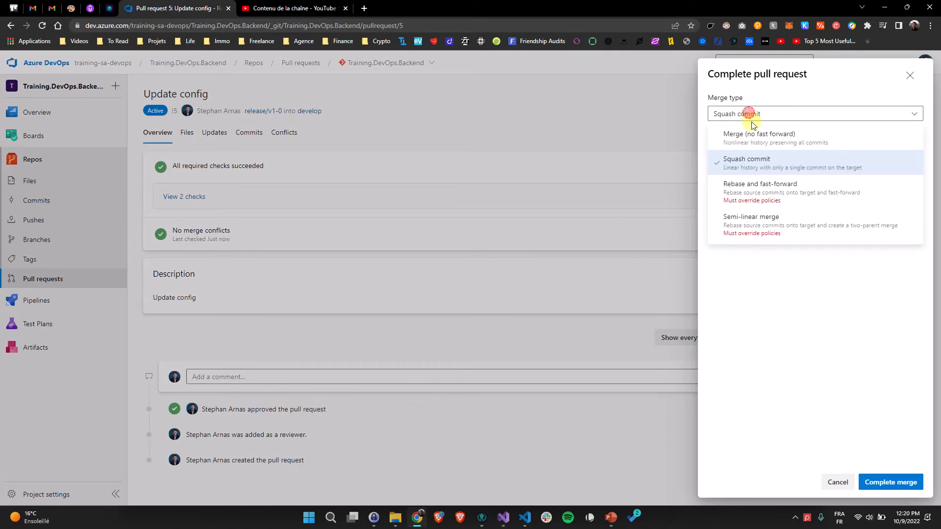
left_click(740, 165)
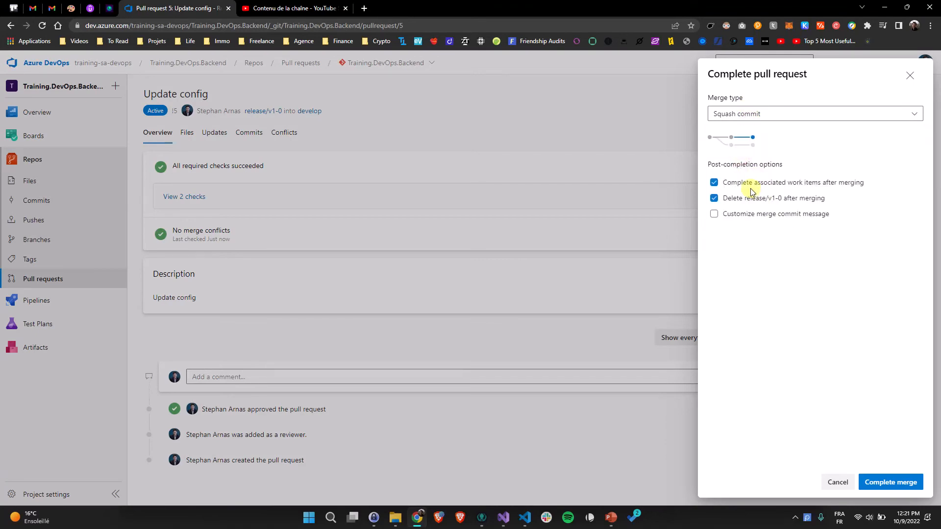
left_click(752, 199)
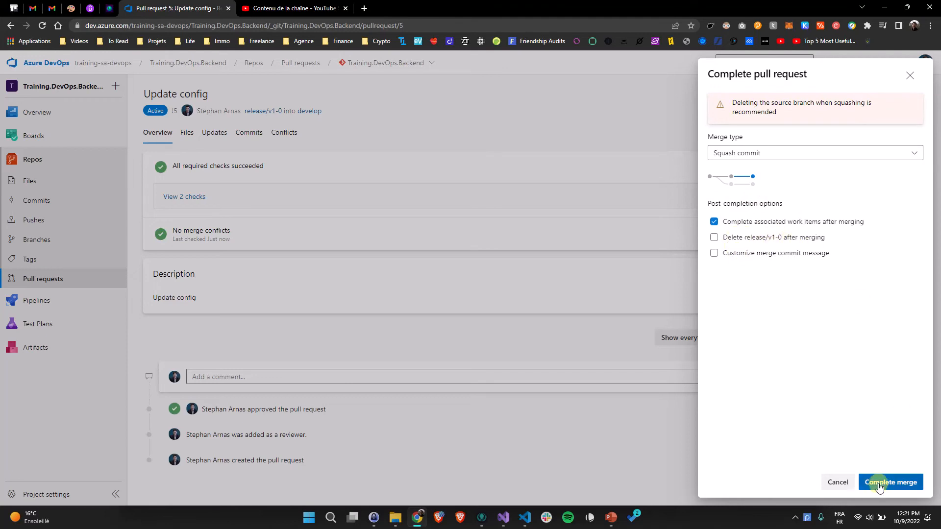
left_click(901, 483)
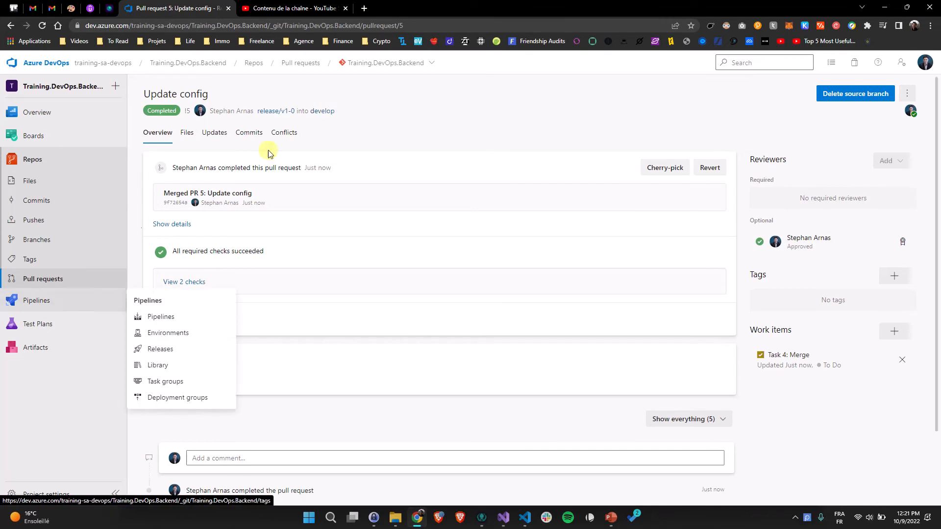
- Start a new pull request from release/v1-0 into main
left_click(33, 278)
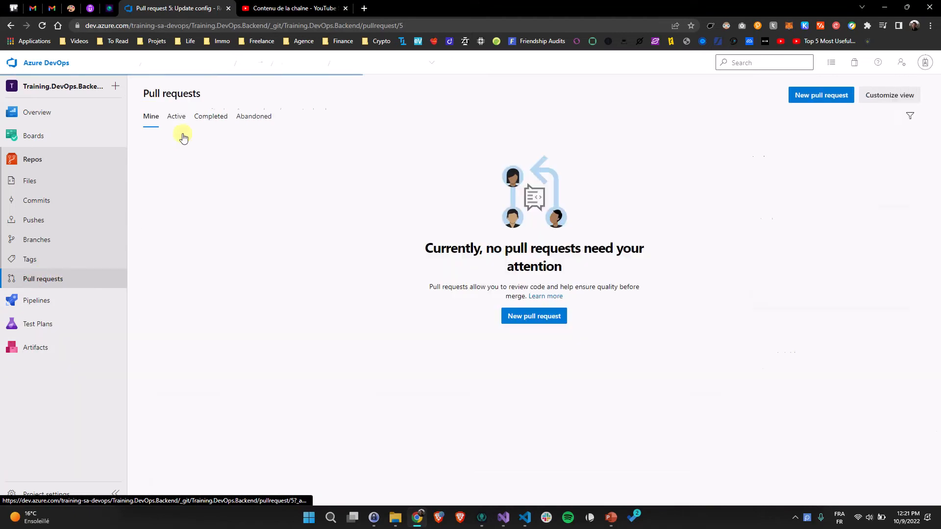
left_click(539, 316)
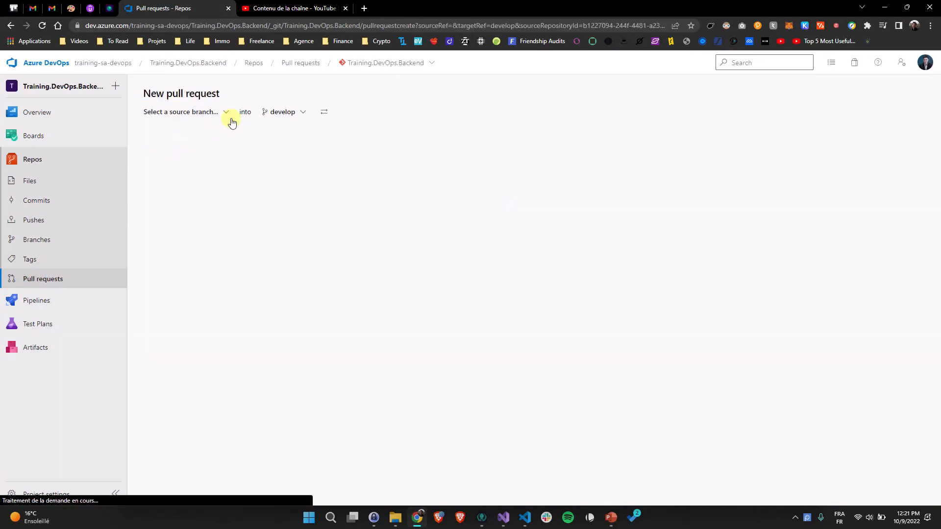
left_click(184, 114)
left_click(189, 203)
left_click(260, 114)
left_click(268, 186)
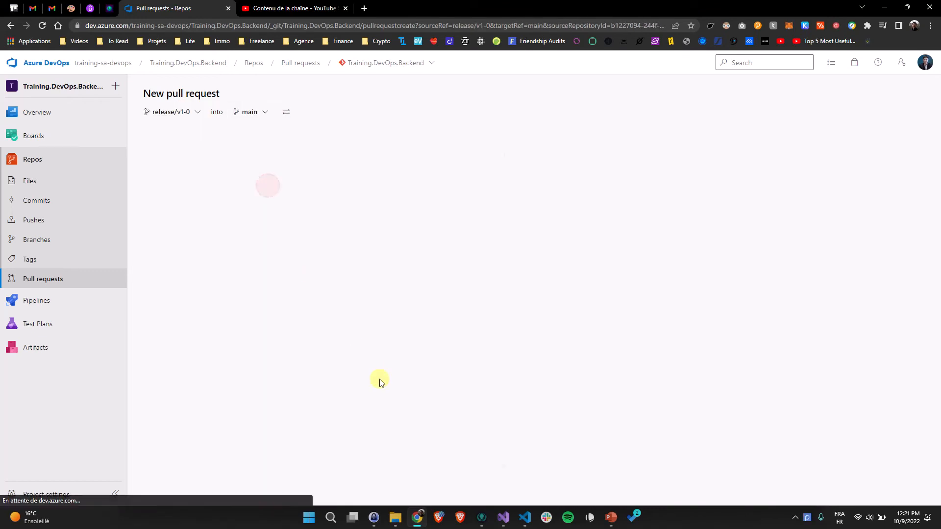
- Title the pull request "PR release 1.0", review its linked work items and create it
left_click(213, 182)
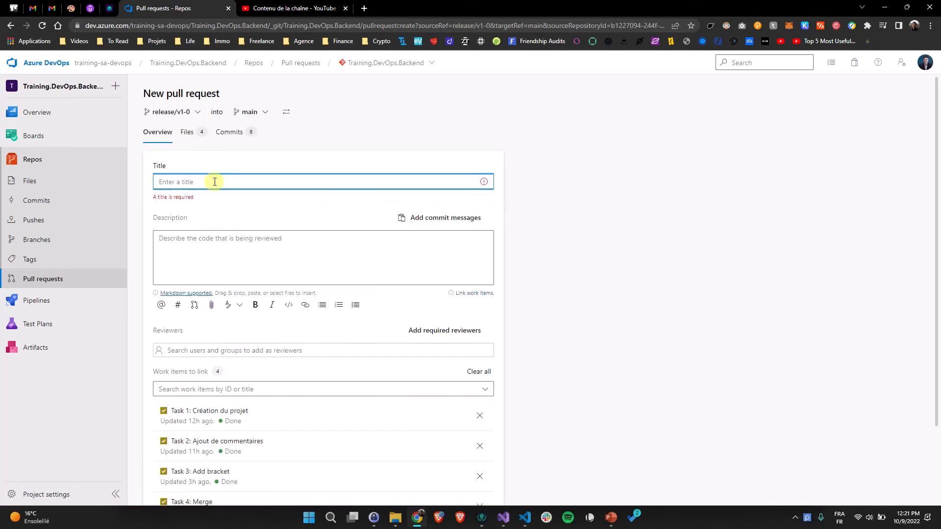
type("PR release")
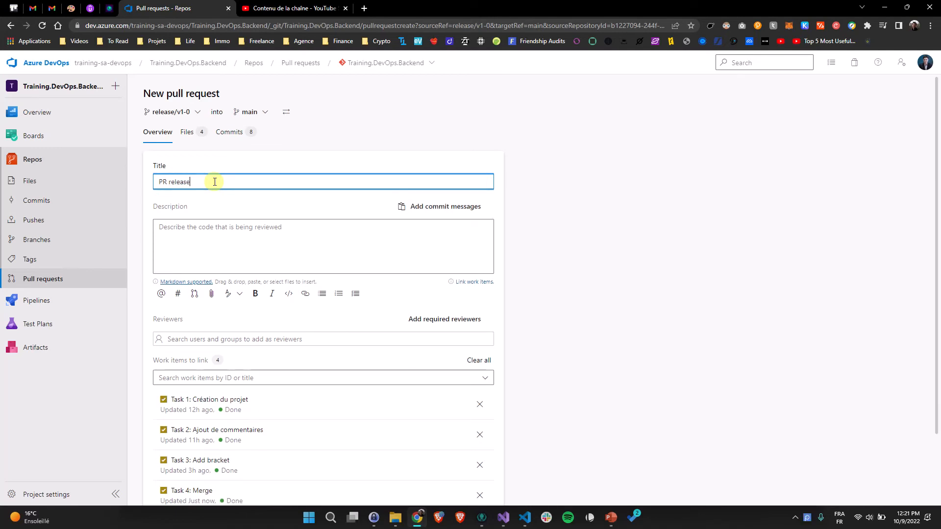
type(" 1.0")
scroll(231, 185, "down", 2)
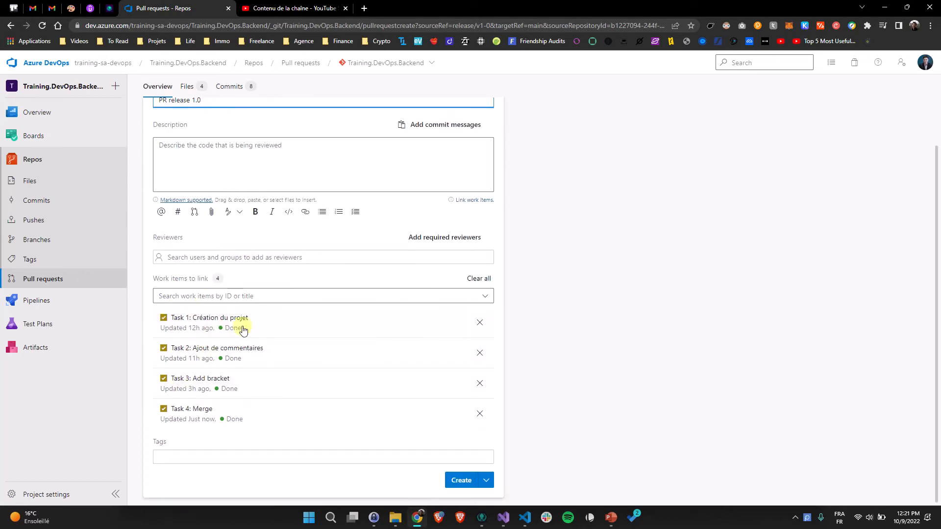
scroll(197, 328, "up", 2)
scroll(226, 418, "down", 2)
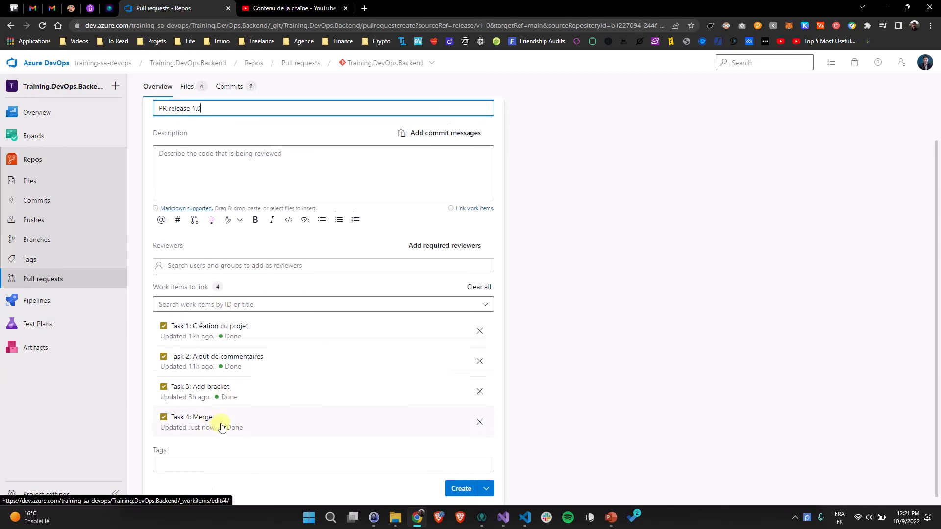
scroll(219, 420, "up", 2)
scroll(215, 371, "down", 1)
scroll(231, 185, "up", 1)
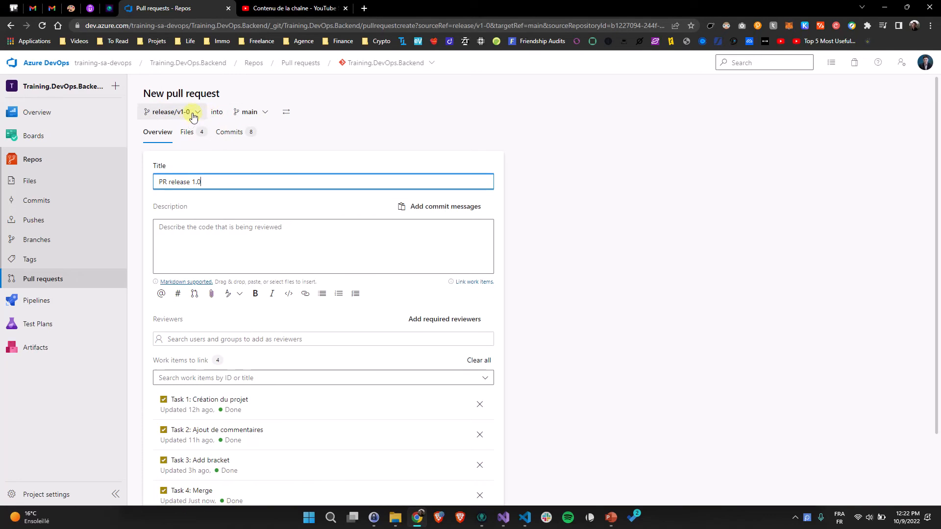
scroll(277, 176, "down", 1)
scroll(277, 176, "down", 1)
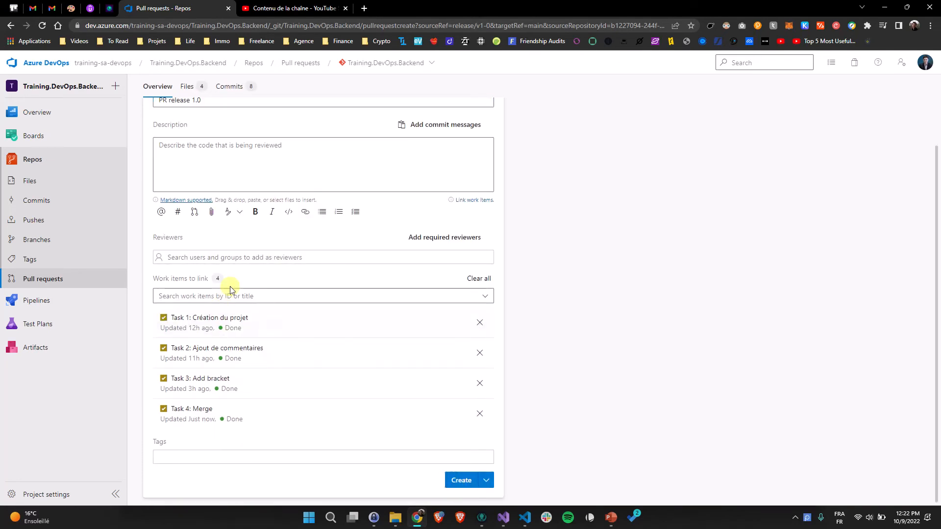
left_click(463, 480)
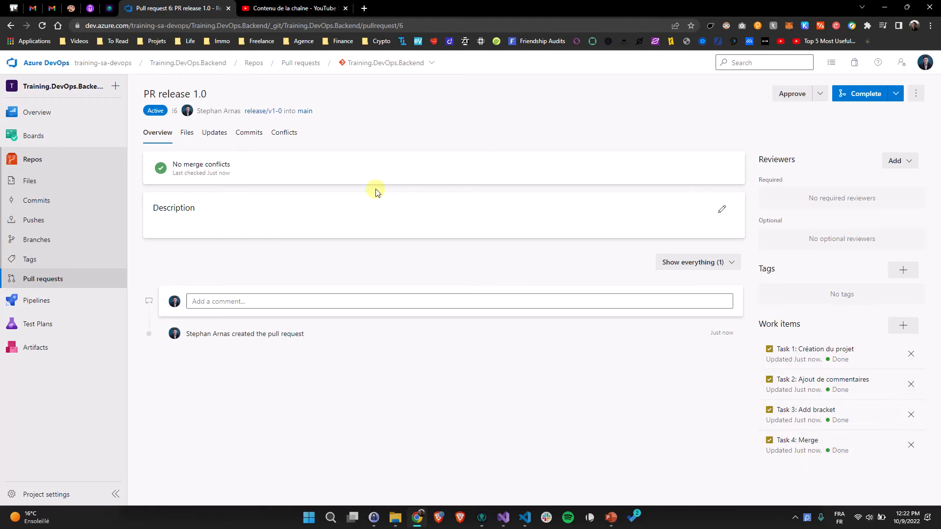
- Approve the release pull request and complete it with the Merge (no fast forward) type, keeping the release/v1-0 branch
left_click(791, 96)
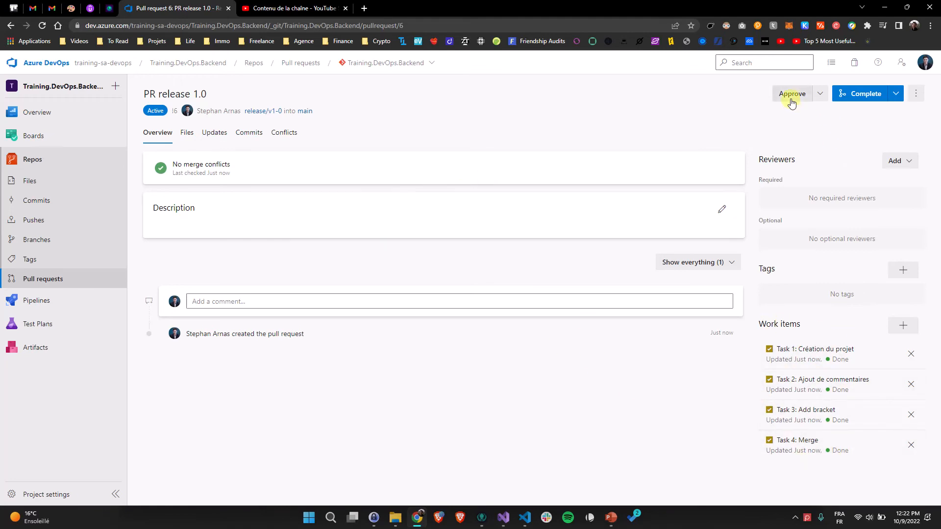
left_click(866, 93)
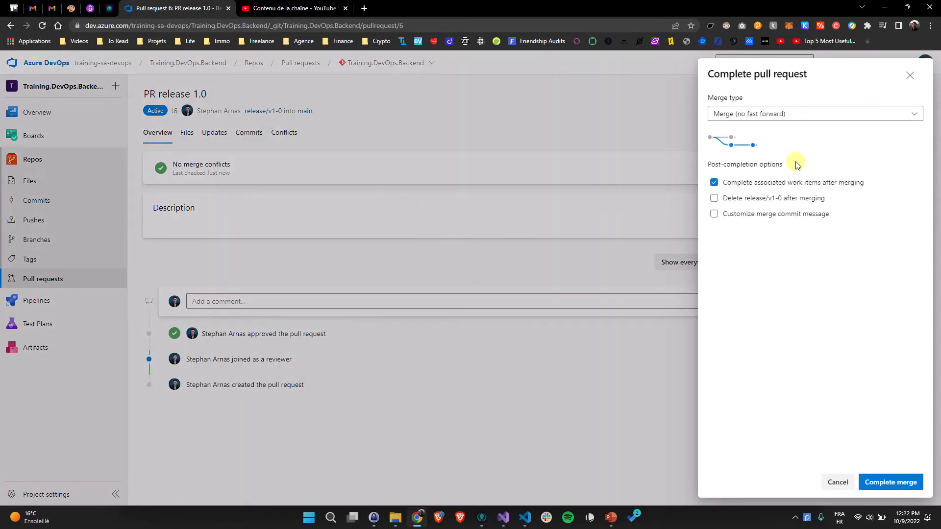
left_click(764, 114)
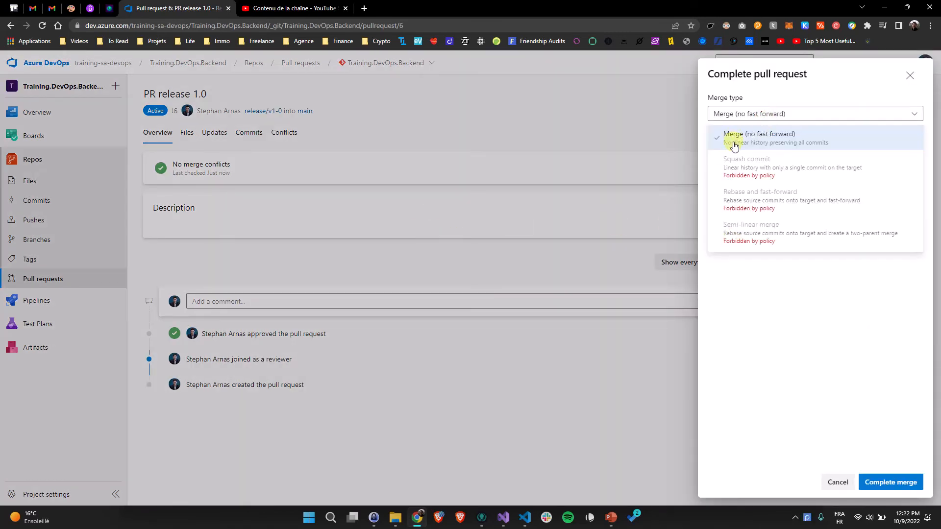
left_click(817, 147)
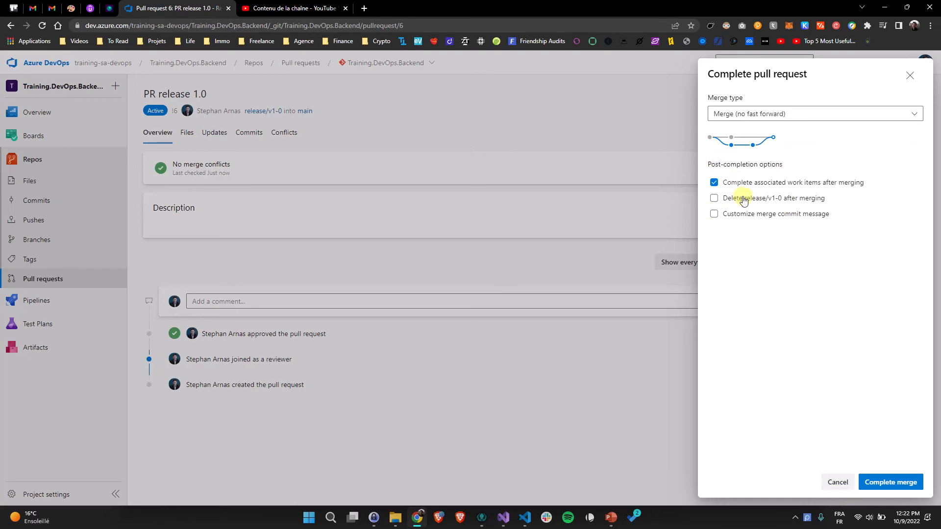
left_click(888, 482)
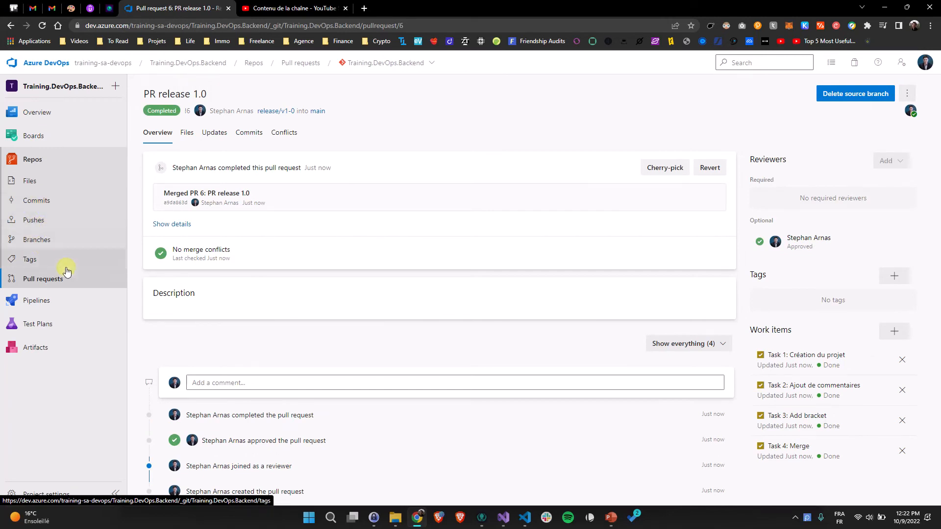
- Open the repository's branches list, toggle the release folder and refresh the list
left_click(39, 240)
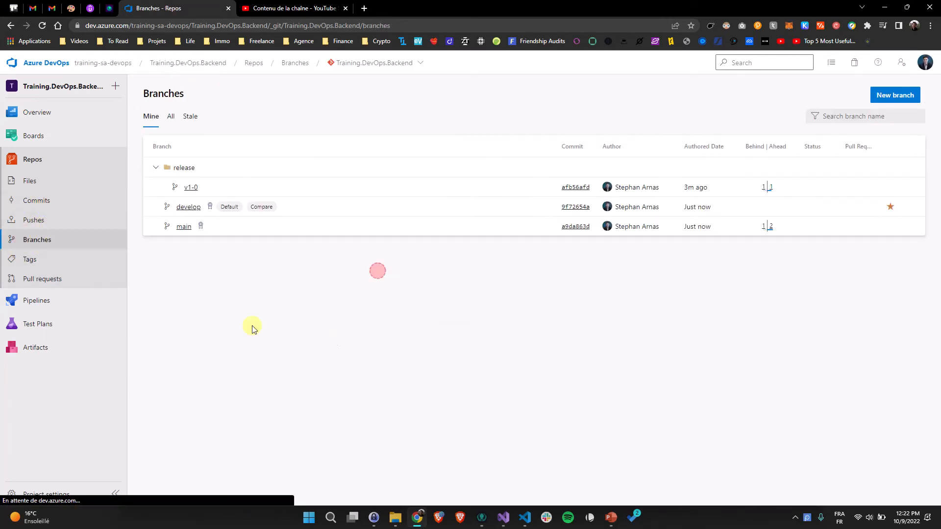
left_click(156, 168)
left_click(155, 168)
left_click(155, 168)
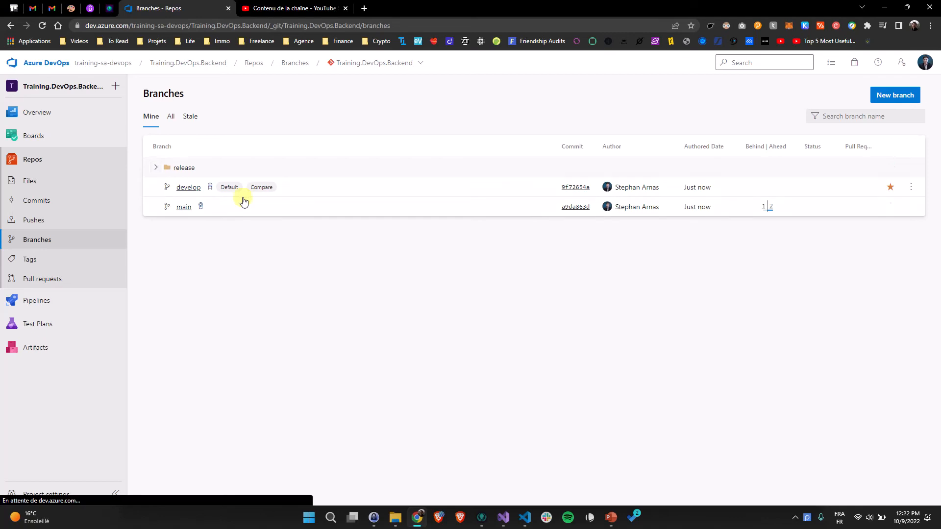
left_click(42, 27)
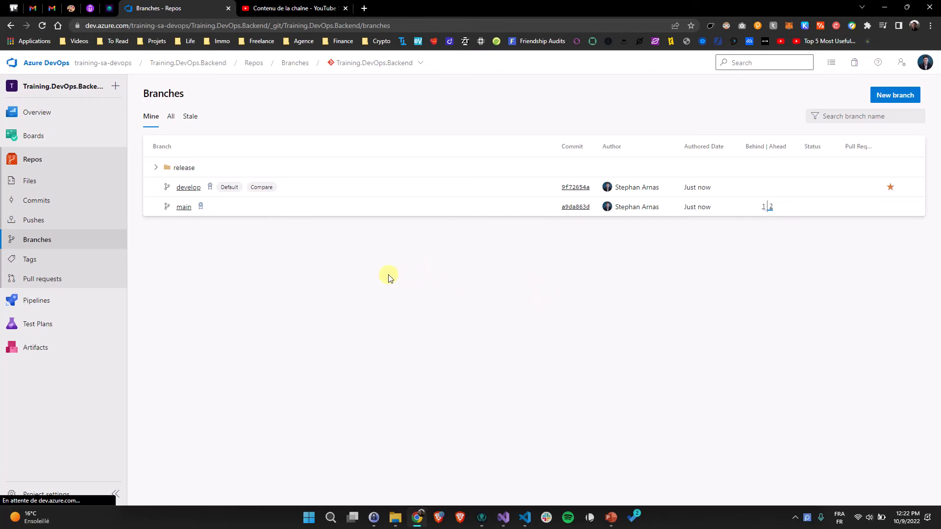
- Compare main with develop in both directions, checking the commits main is behind and ahead by, and return to the branches list
mouse_move(765, 209)
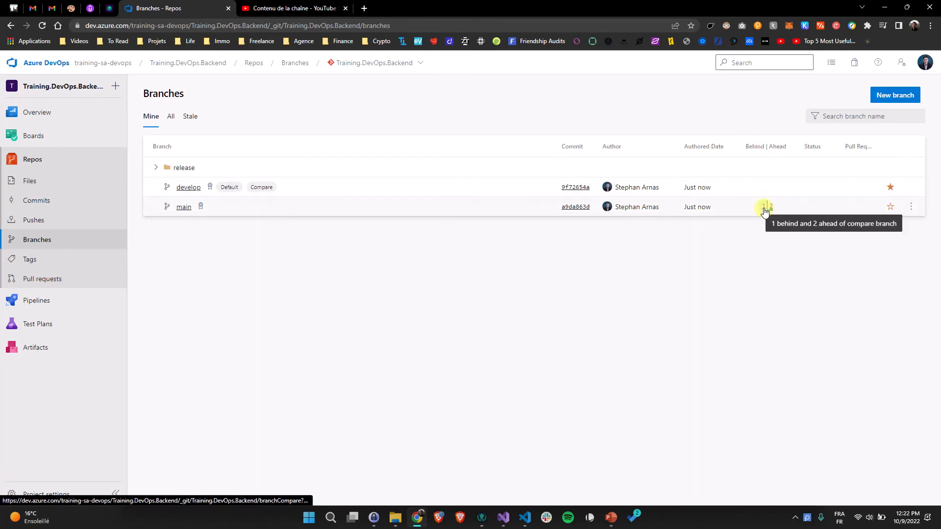
left_click(765, 208)
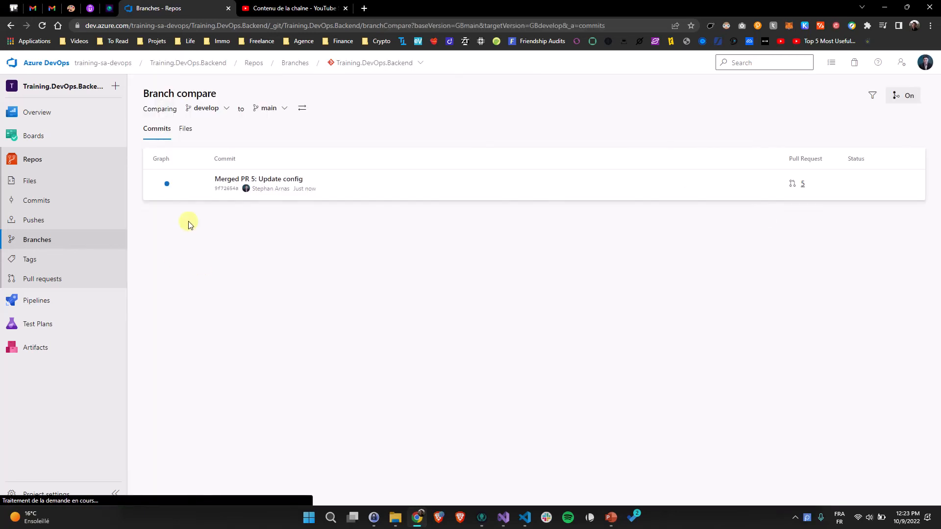
mouse_move(265, 186)
key("alt+Left")
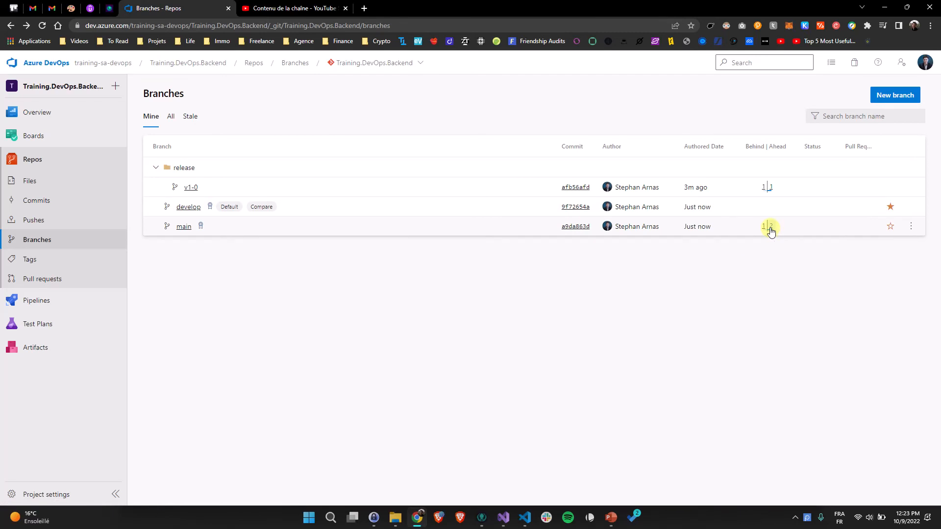
left_click(770, 228)
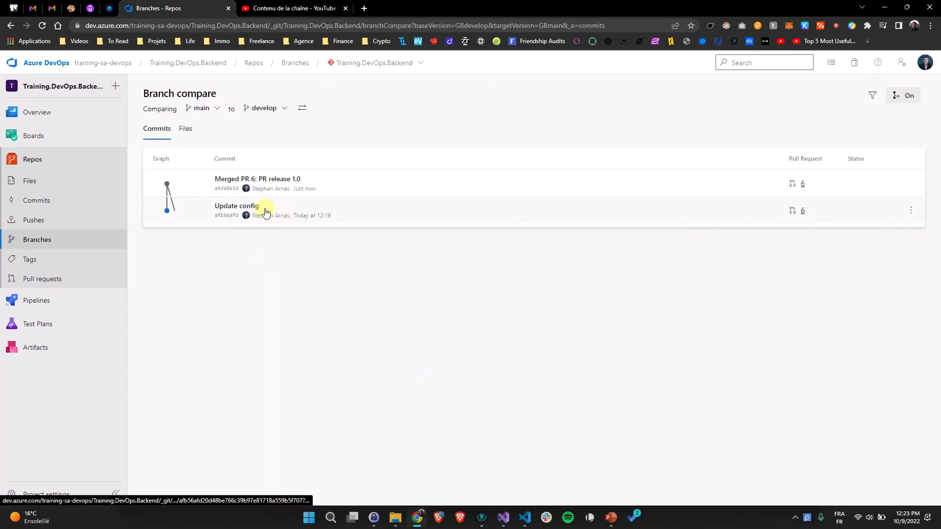
key("alt+Left")
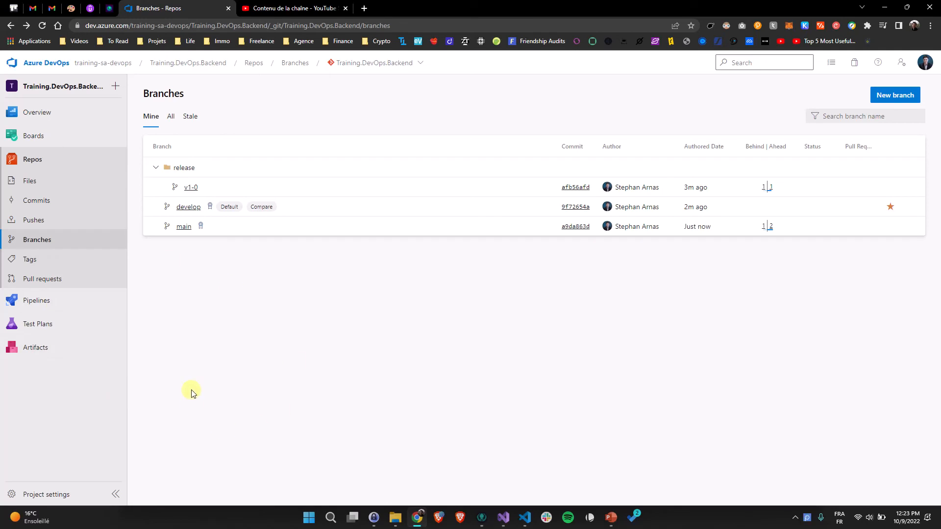
- View the repository's tags page, and switch to GitKraken to examine the merged branches in the commit graph
left_click(16, 258)
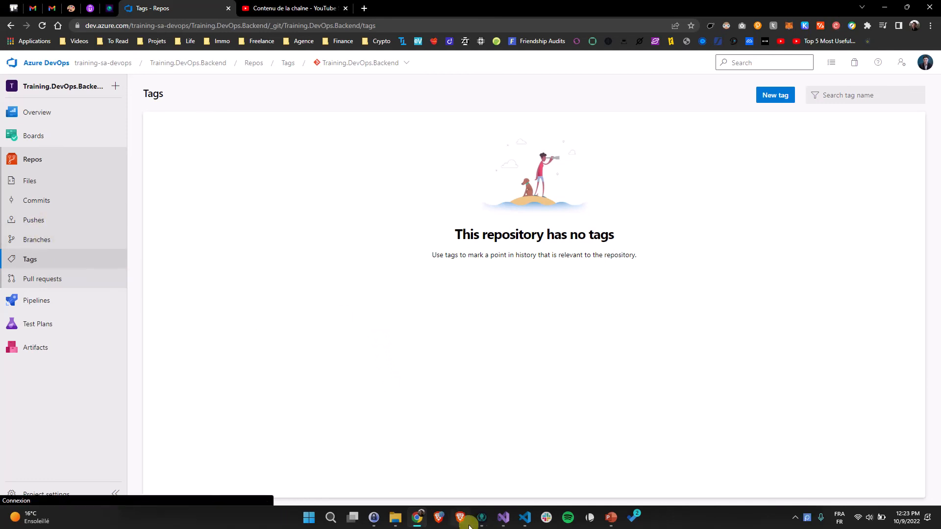
left_click(482, 517)
scroll(94, 118, "down", 1)
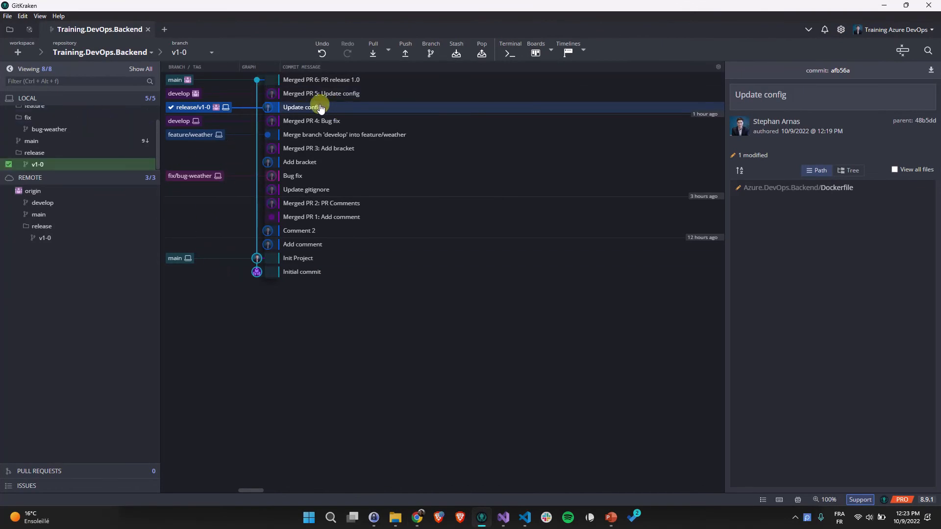
- Inspect the details of the "Merged PR 6: PR release 1.0" commit, and return to the Azure DevOps tags page
left_click(273, 79)
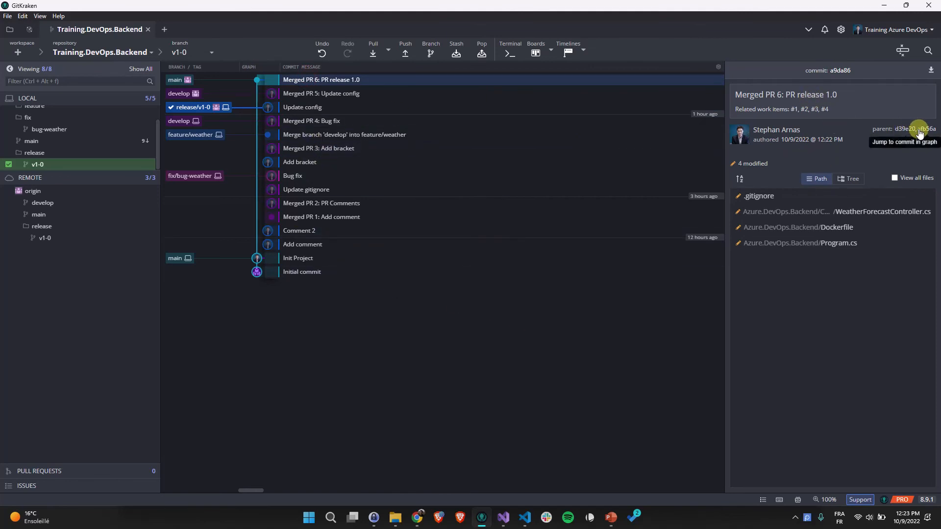
left_click(885, 5)
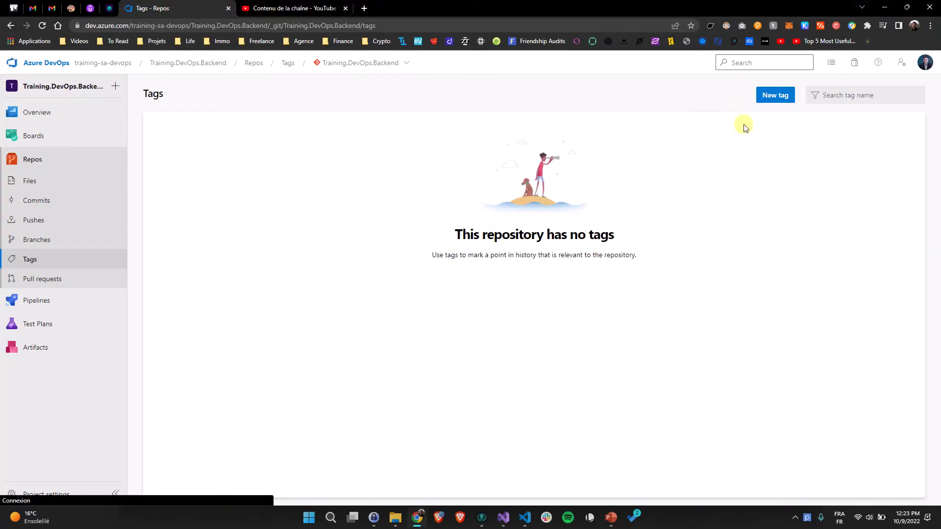
- Create a tag named v1.0 based on the main branch with the description "Release 1.0"
left_click(775, 95)
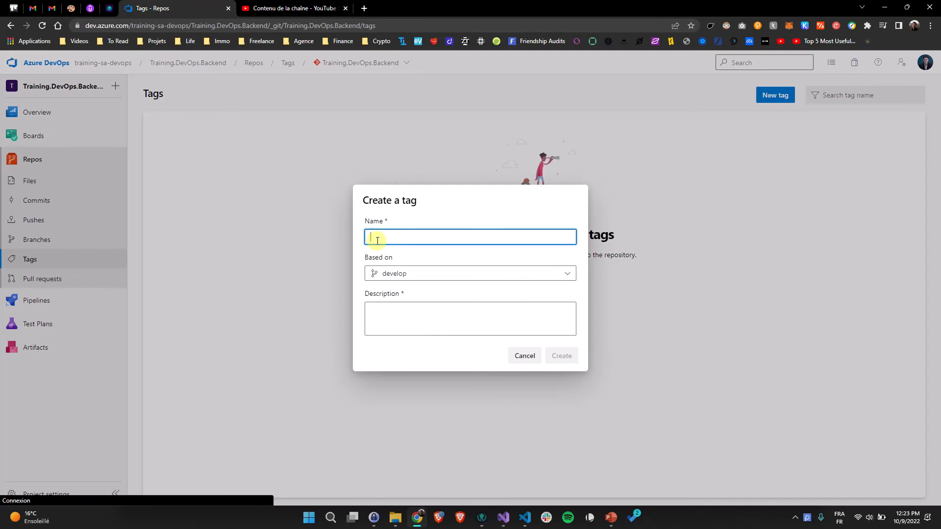
type("v1.0")
left_click(472, 273)
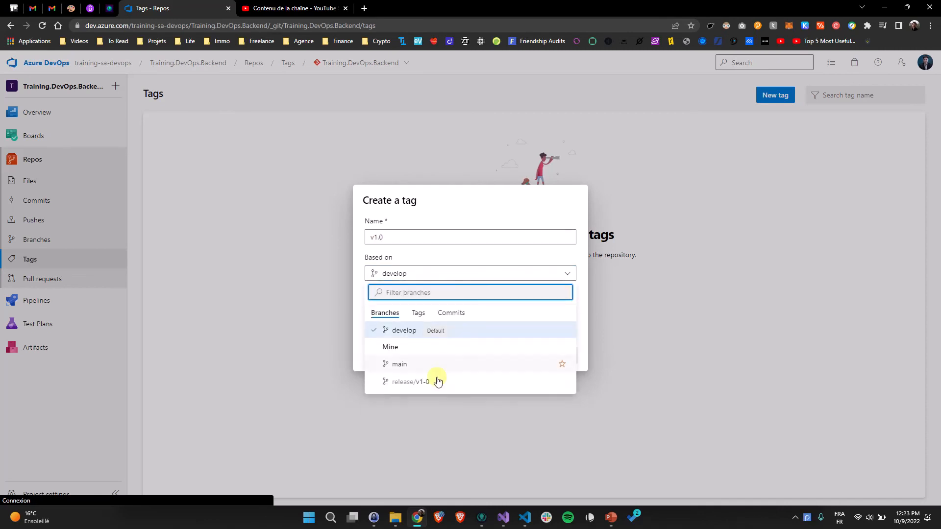
left_click(414, 365)
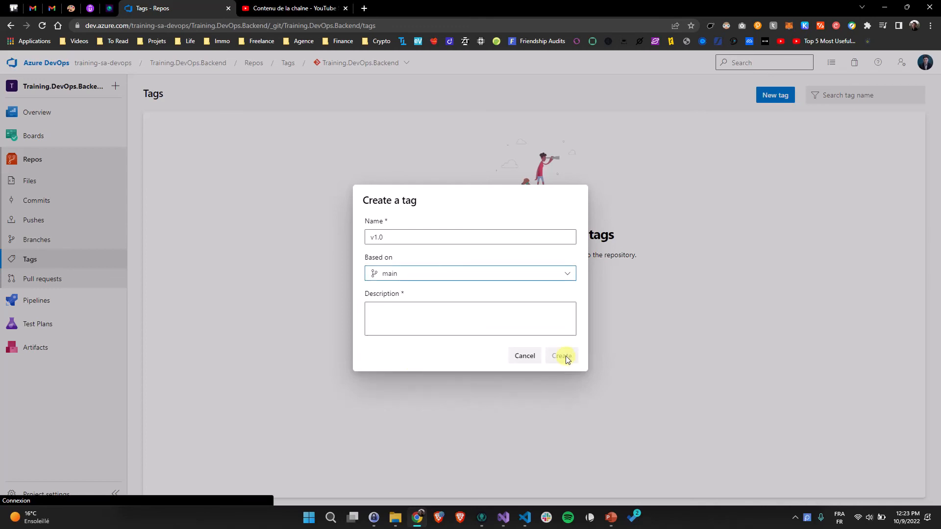
left_click(490, 319)
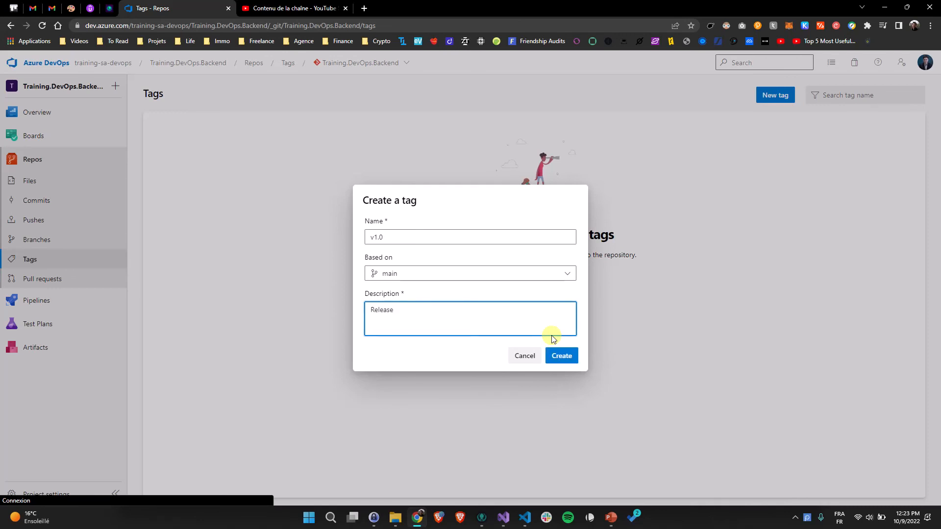
left_click(570, 356)
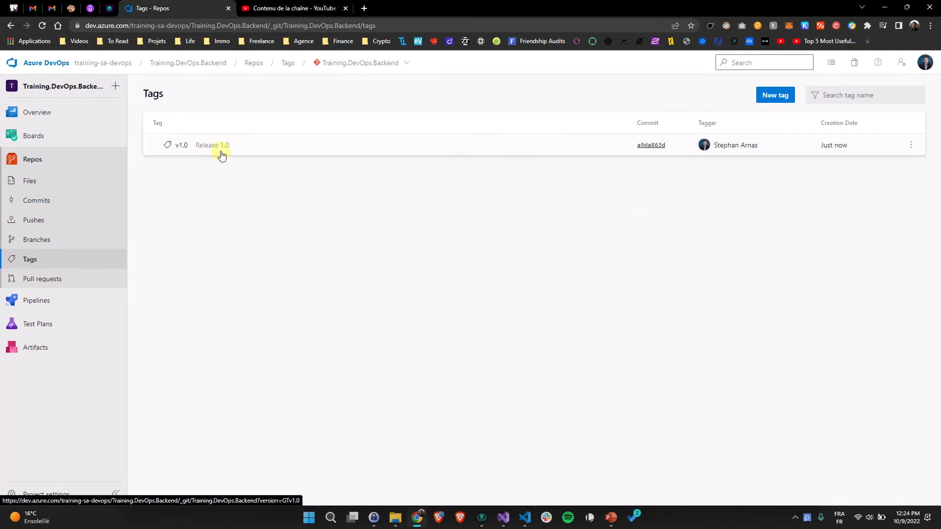
- Review the main branch in the repository's branches list, and return to the tags page
left_click(45, 220)
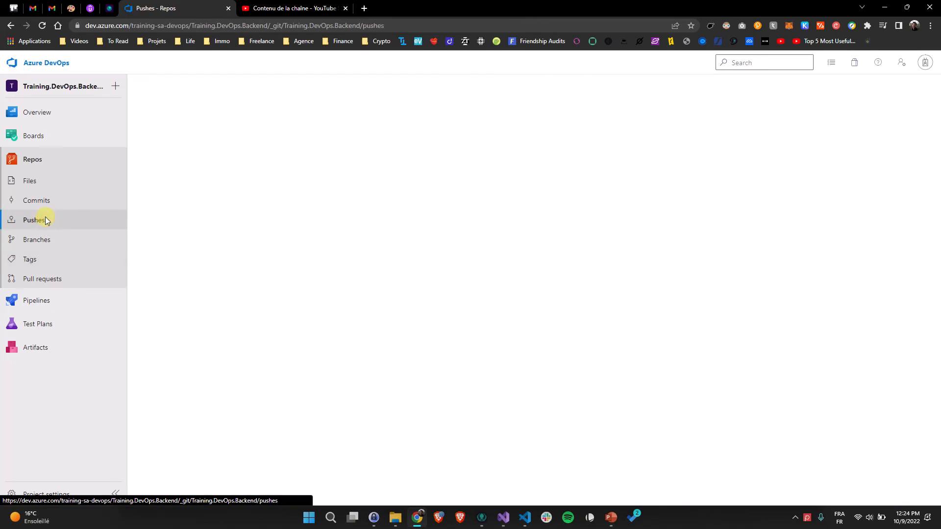
left_click(49, 247)
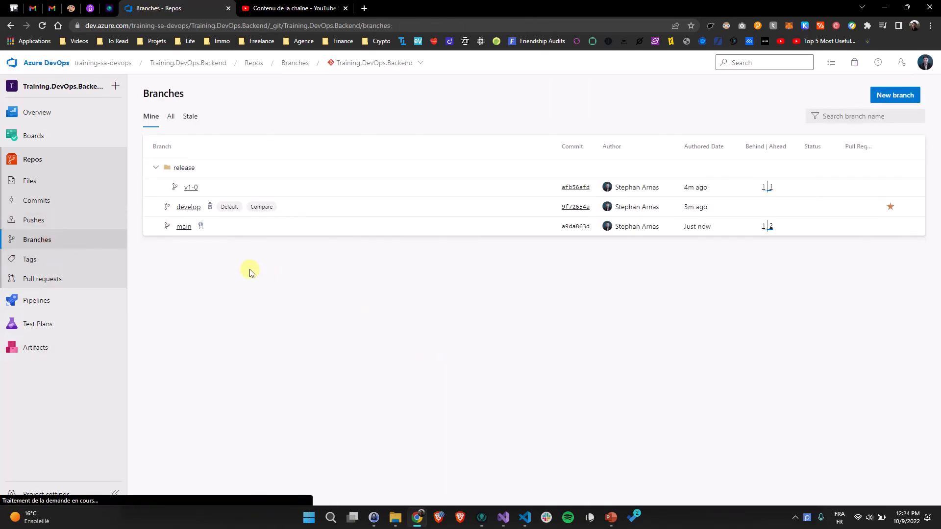
left_click(187, 228)
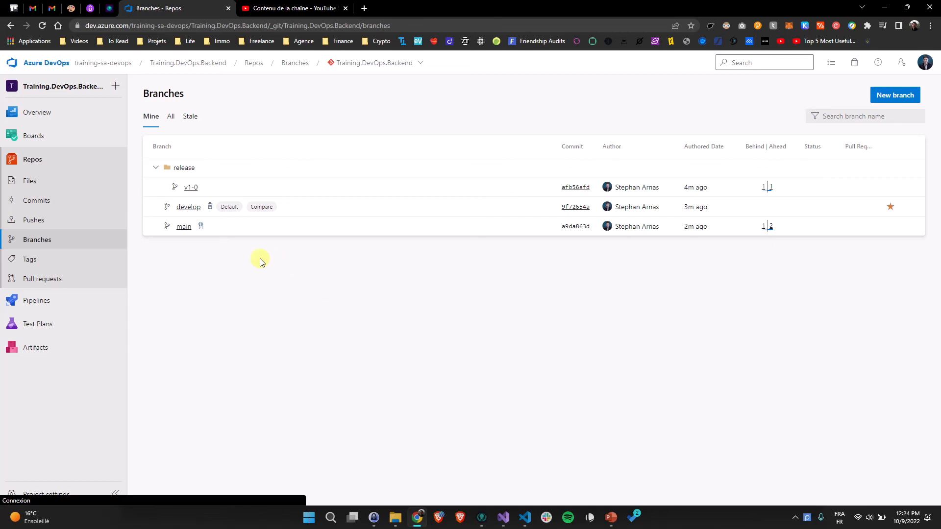
left_click(201, 226)
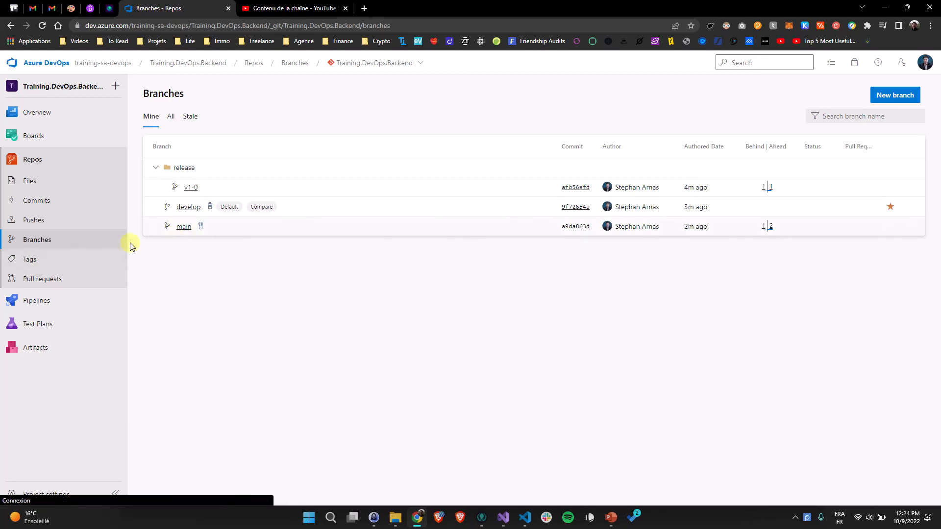
left_click(54, 258)
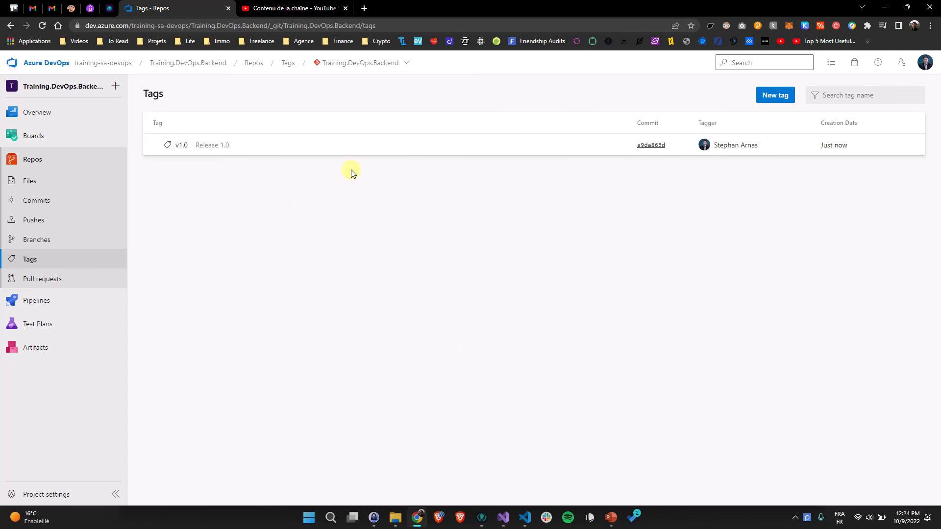
- Switch to GitKraken, widen the graph column to examine the v1.0 tag and branch lines, and return to Azure DevOps
left_click(481, 517)
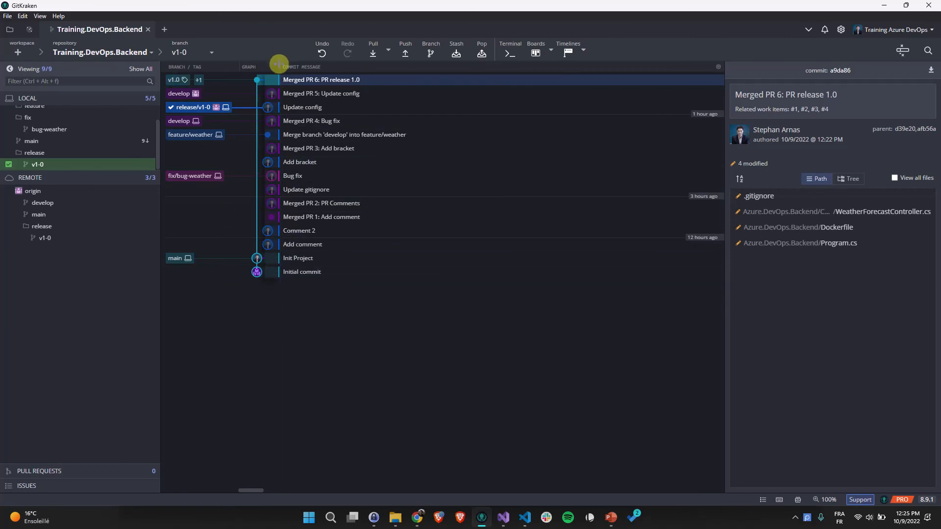
left_click_drag(278, 62, 308, 67)
mouse_move(171, 82)
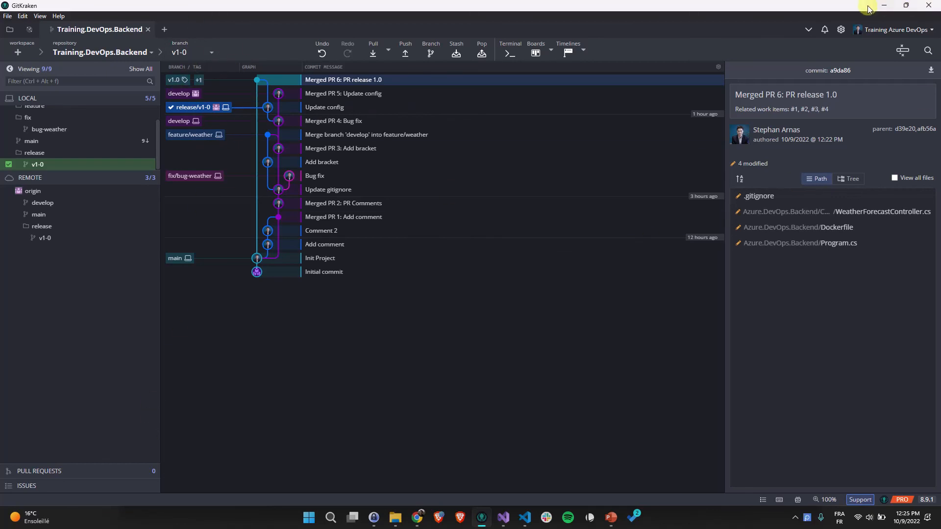
left_click(887, 6)
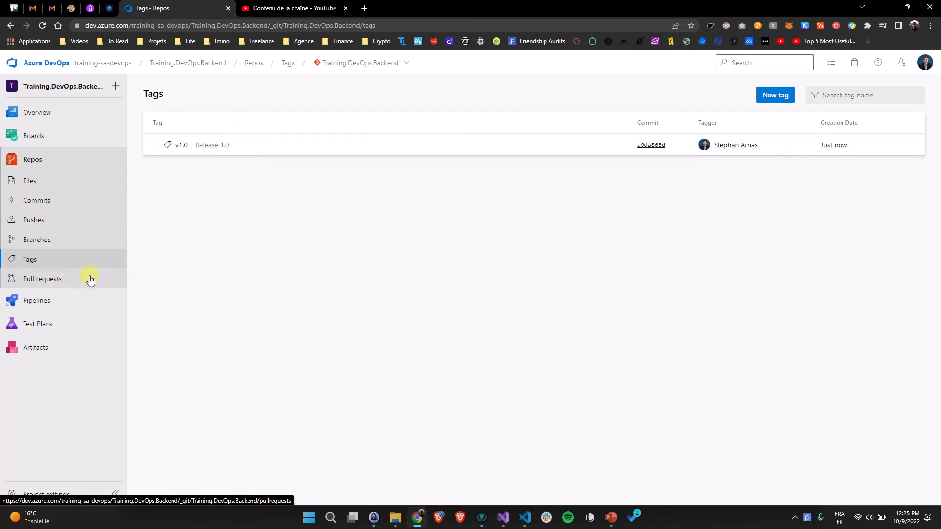
- Create a branch named hotfix/bug-weather based on main from the repository's branches list
left_click(44, 239)
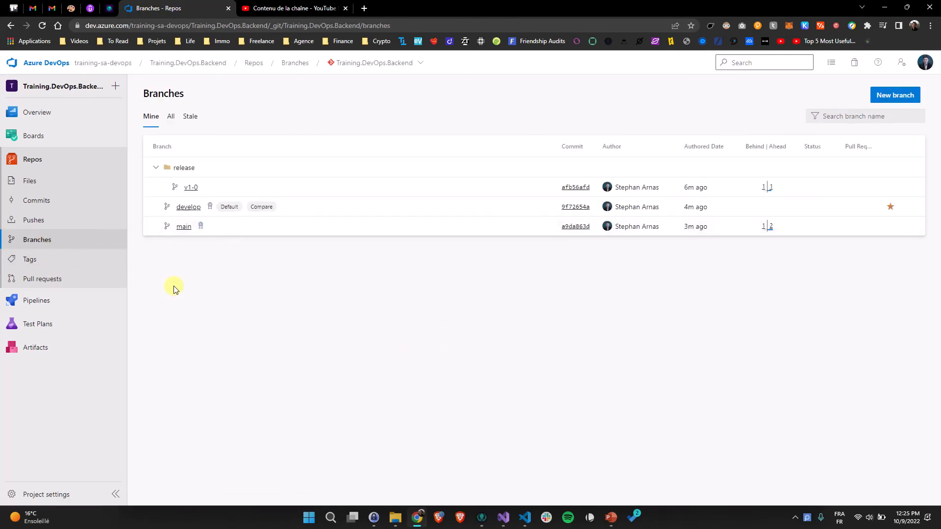
left_click(911, 226)
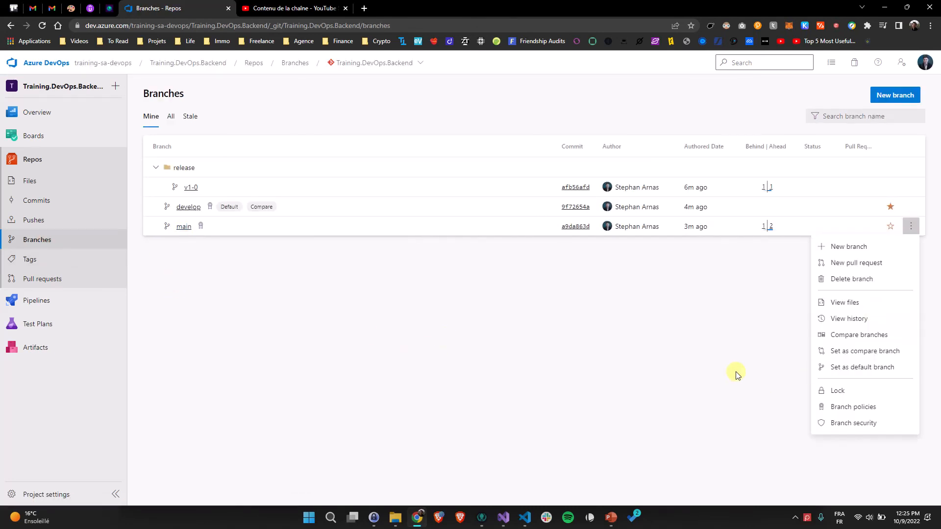
left_click(855, 247)
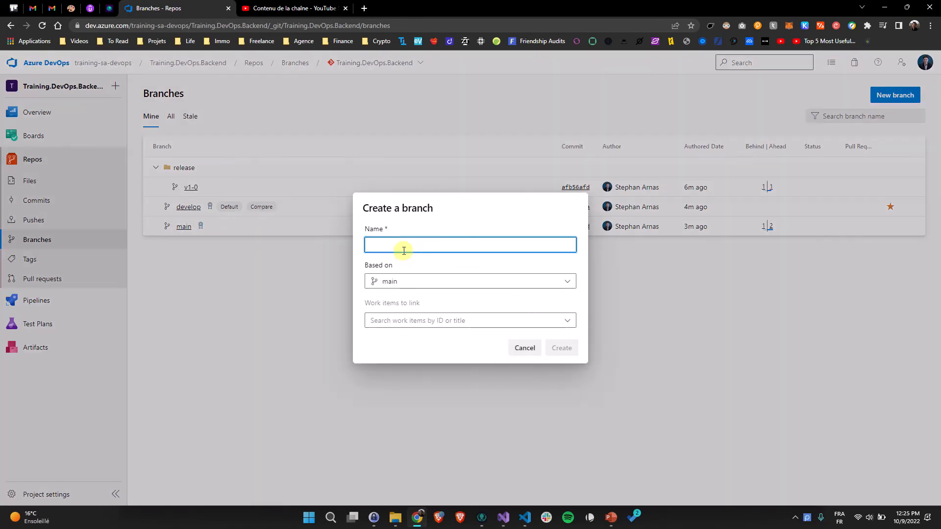
type("hotfix/")
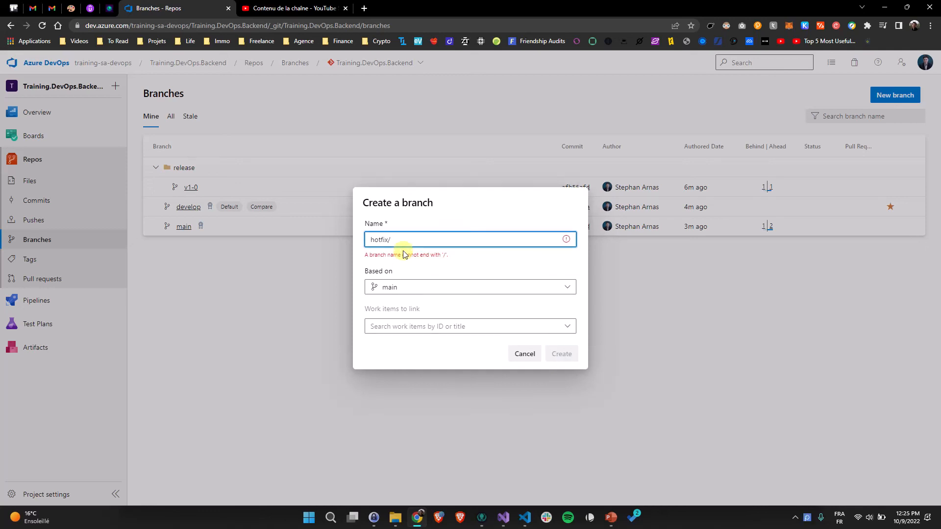
type("bug-weather")
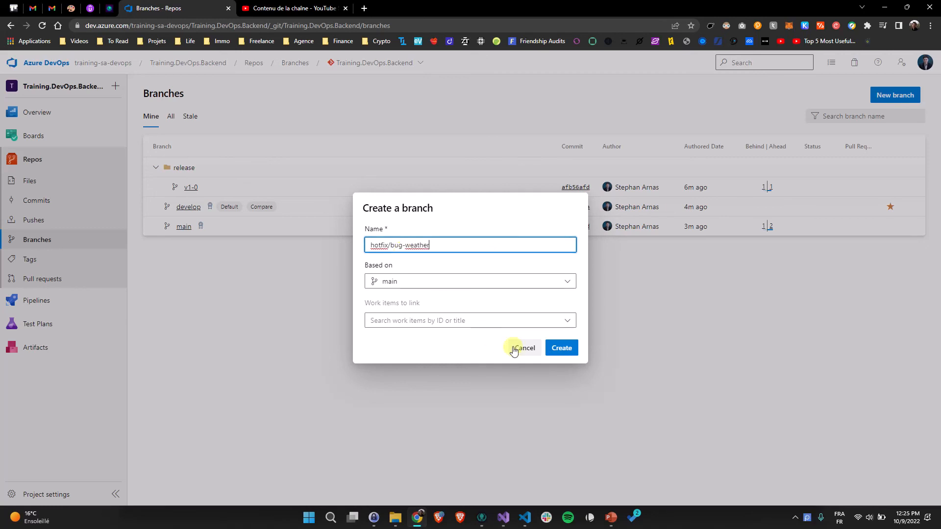
left_click(569, 351)
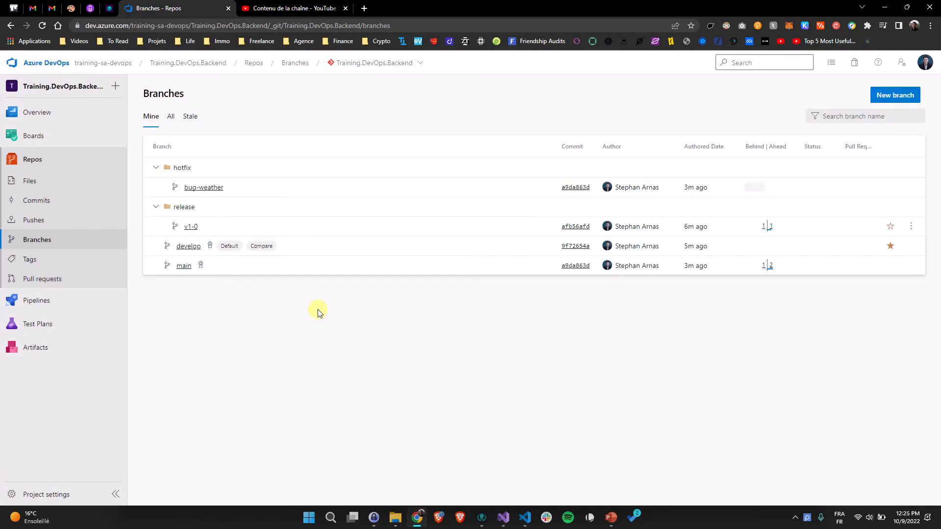